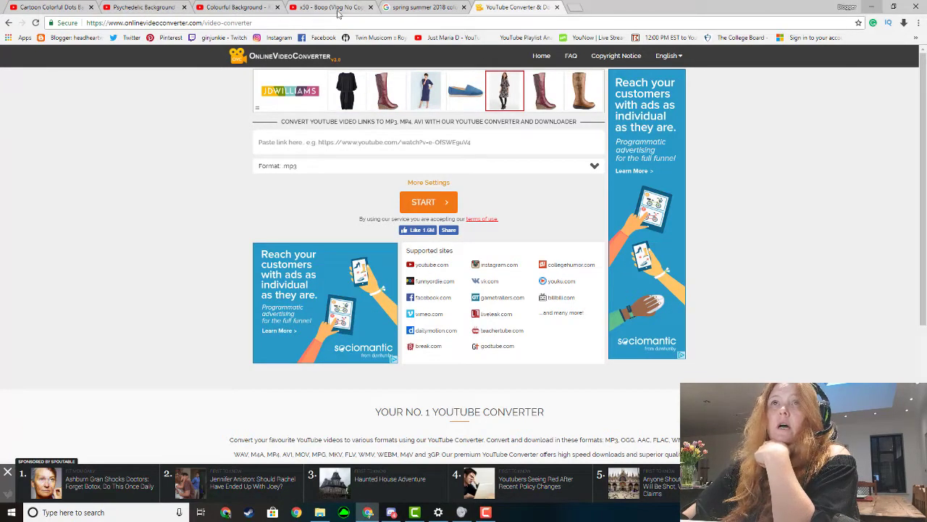
# Step: Preview the Cartoon Colorful Dots, Psychedelic and Colourful Background royalty-free videos, pausing each after a short playback
pyautogui.click(65, 7)
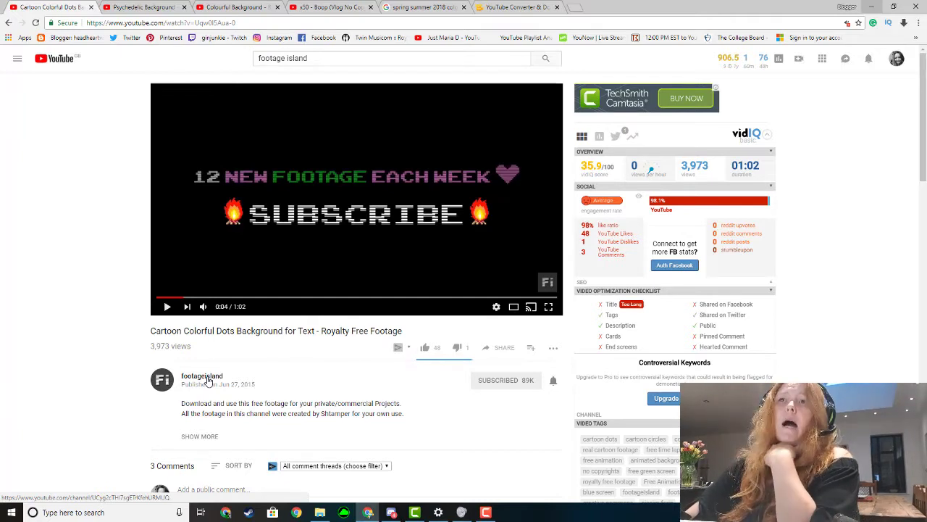
pyautogui.click(167, 307)
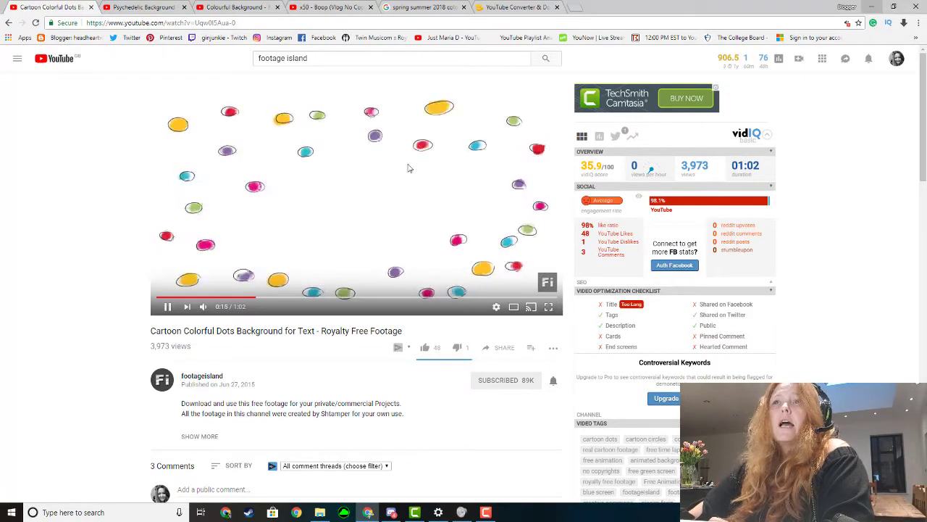
pyautogui.press('space')
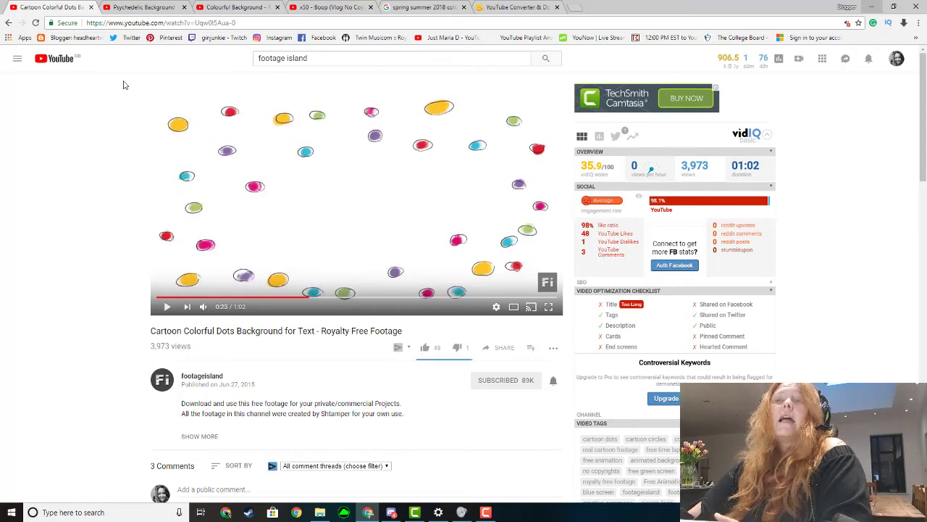
pyautogui.click(115, 6)
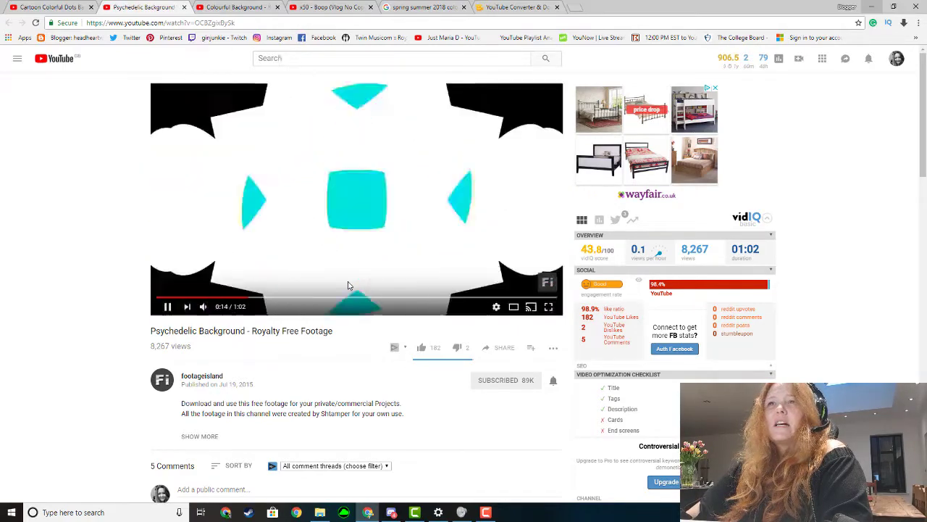
pyautogui.click(200, 202)
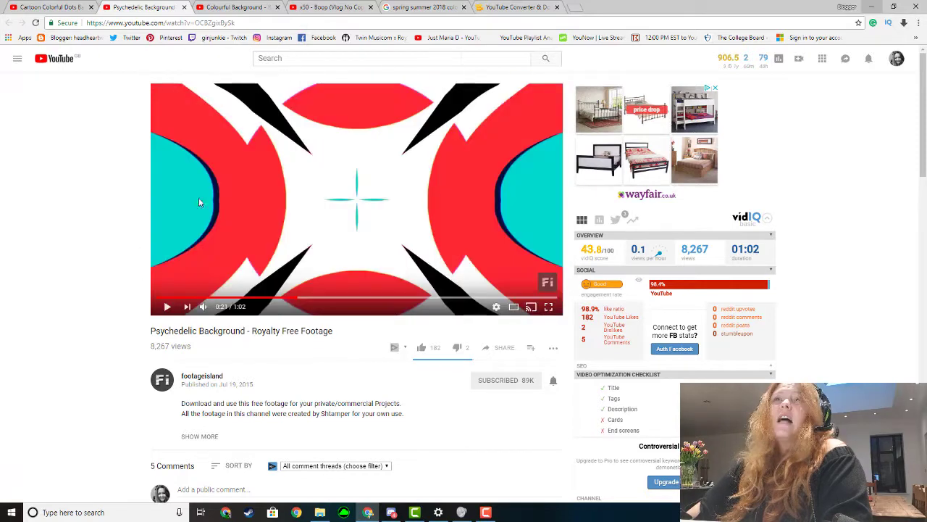
pyautogui.click(235, 8)
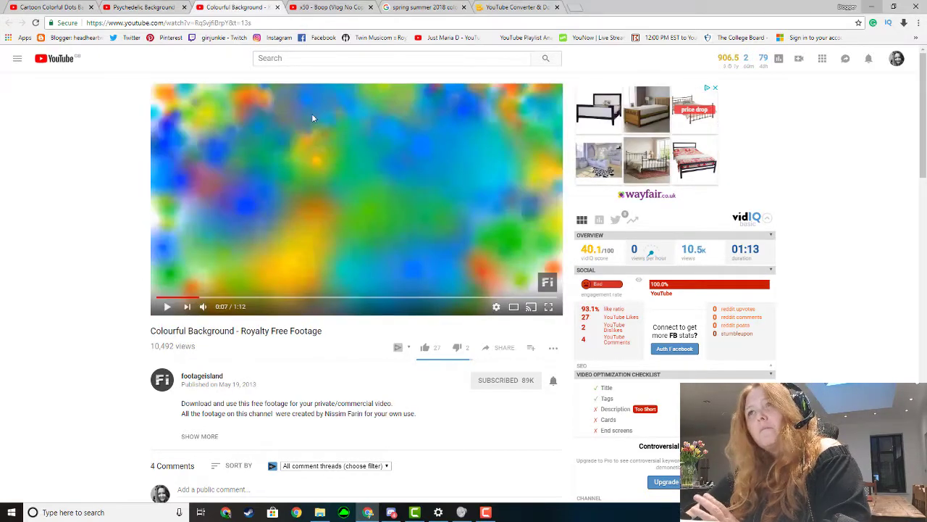
pyautogui.click(167, 307)
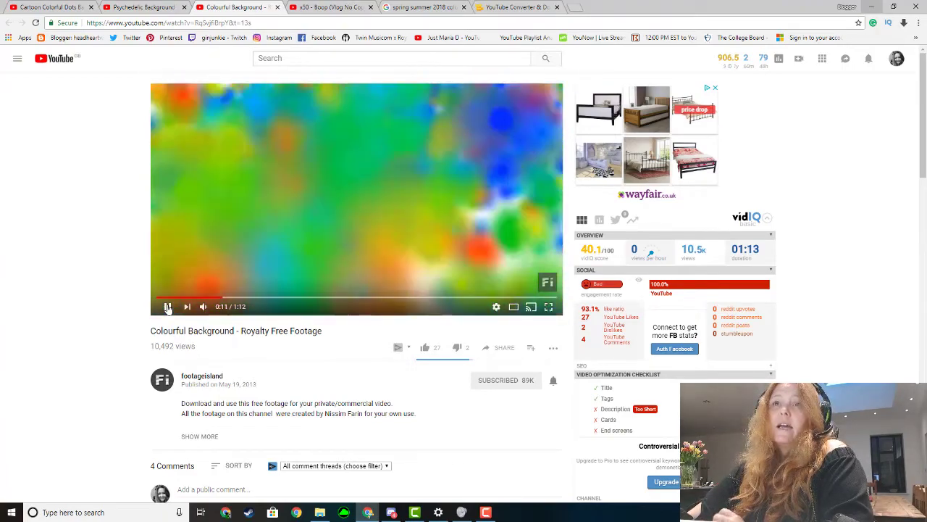
pyautogui.click(167, 307)
# Step: Return to the Psychedelic Background video and play a few more seconds of it before pausing
pyautogui.click(45, 5)
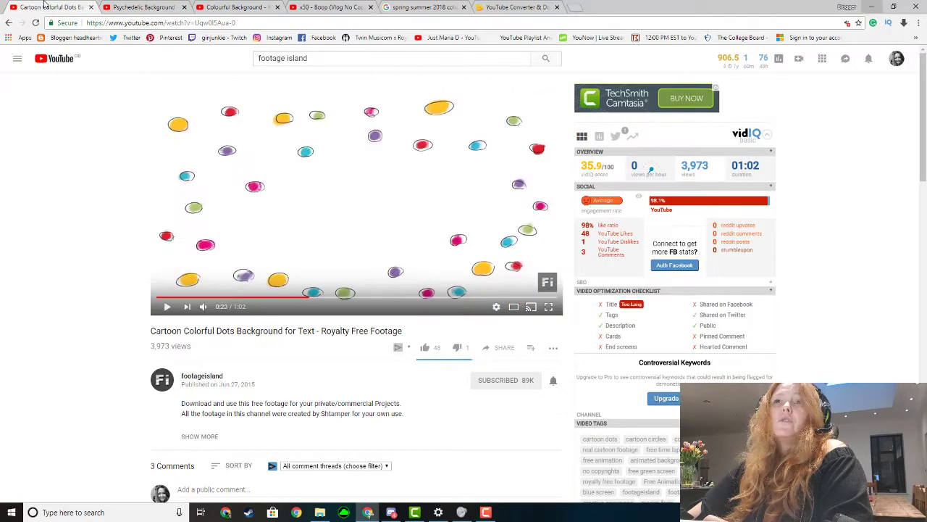
pyautogui.click(142, 7)
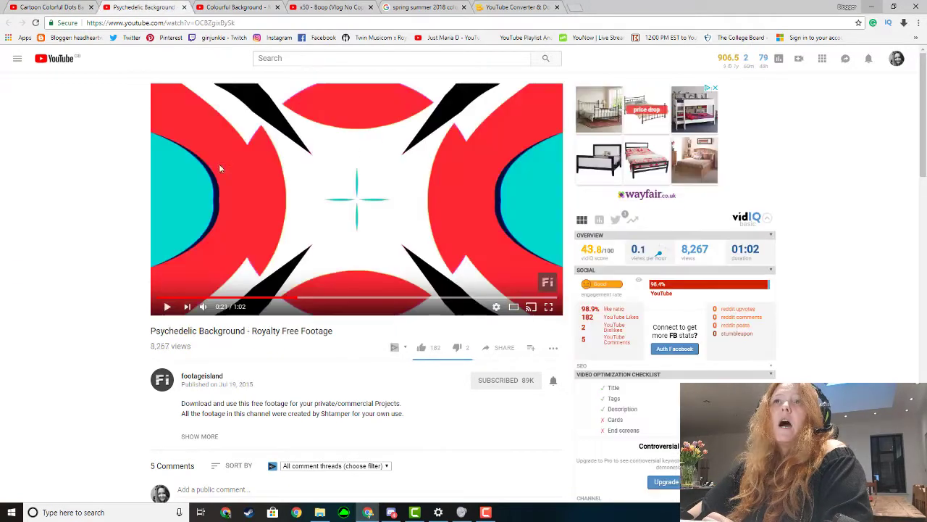
pyautogui.click(270, 146)
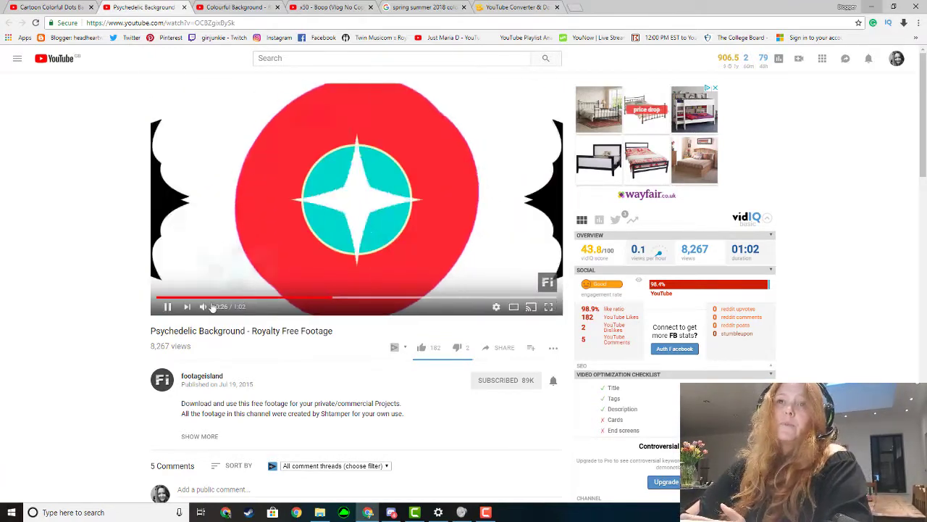
pyautogui.click(167, 306)
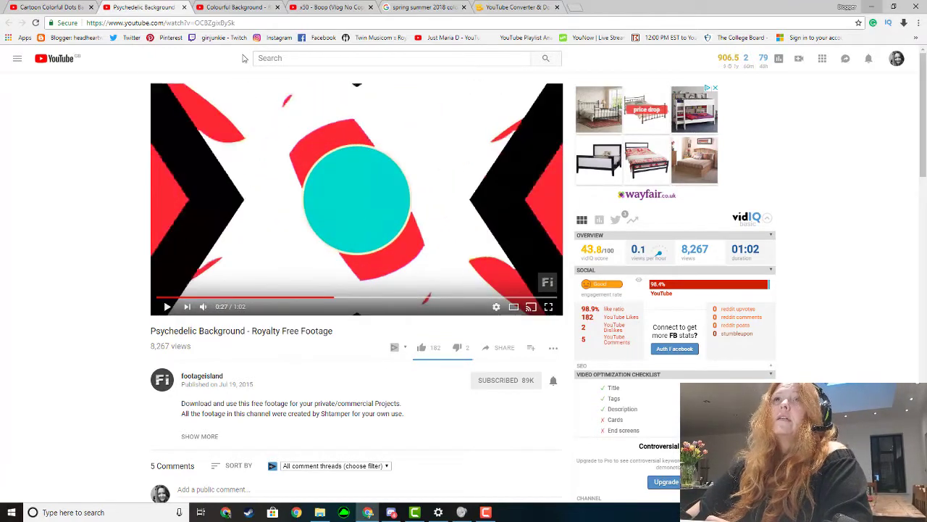
# Step: Copy the Psychedelic Background video's URL and paste it into the OnlineVideoConverter link field, closing the pop-up ad page
pyautogui.click(226, 22)
pyautogui.rightClick(170, 25)
pyautogui.click(210, 58)
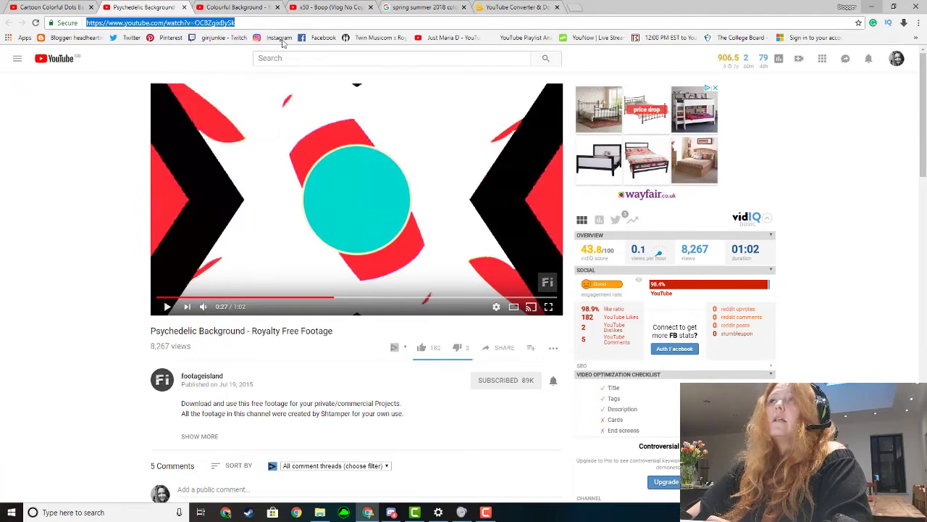
pyautogui.click(512, 6)
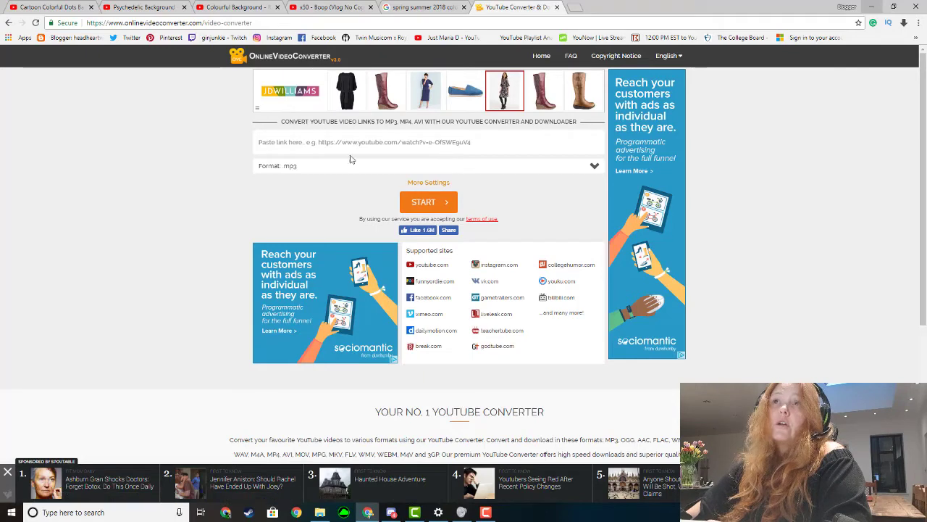
pyautogui.click(367, 141)
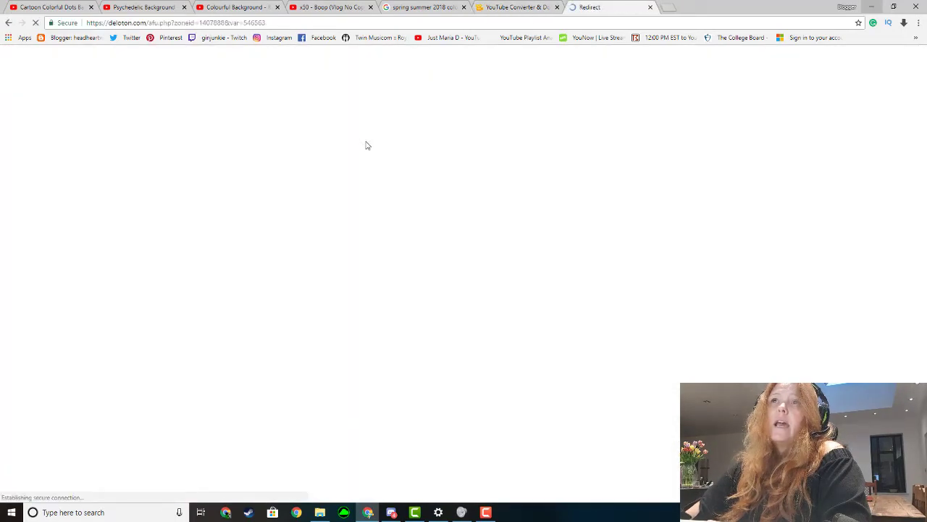
pyautogui.click(651, 7)
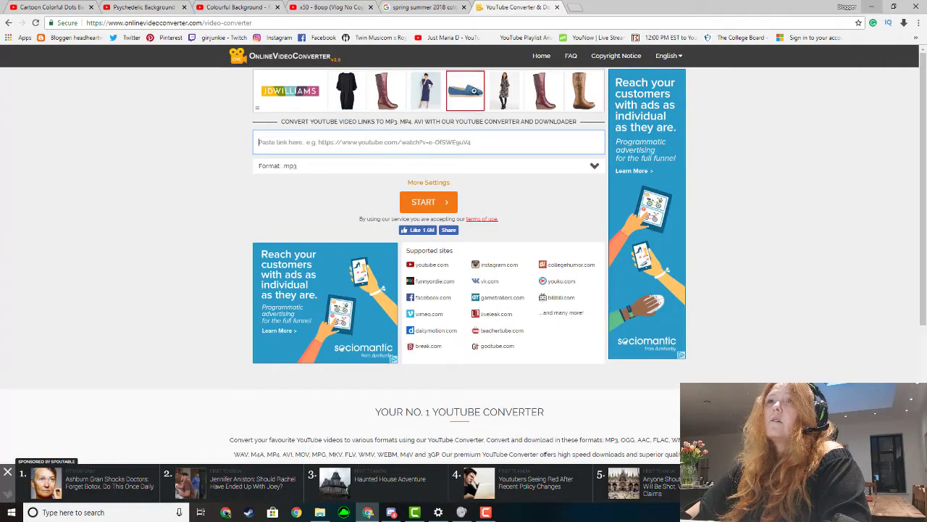
pyautogui.rightClick(354, 141)
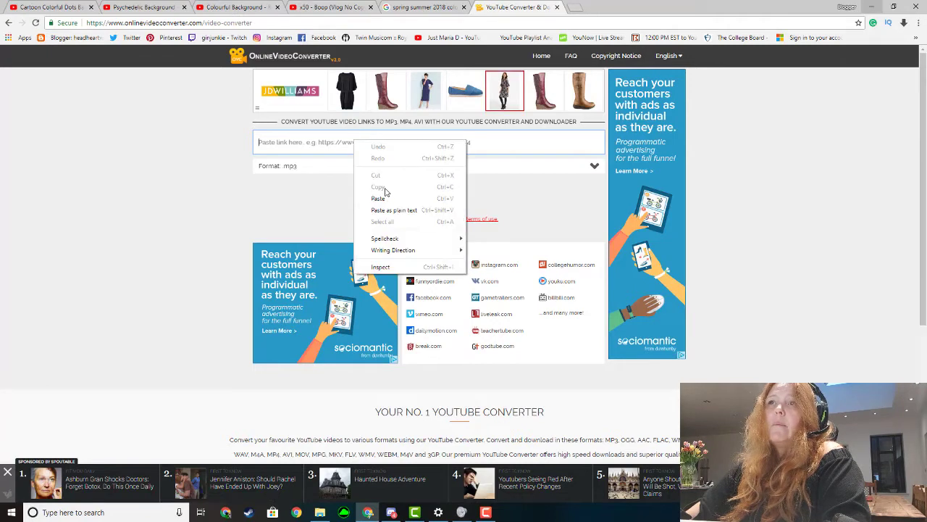
pyautogui.click(386, 197)
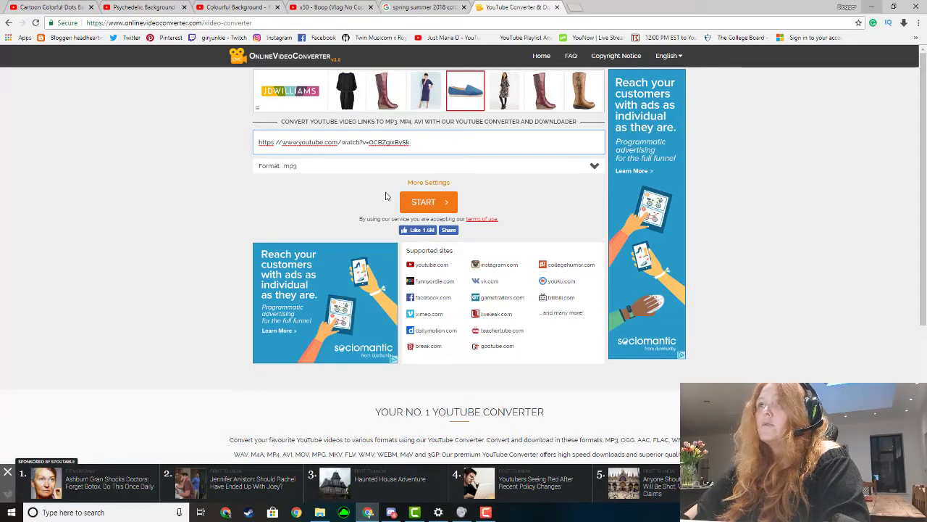
# Step: Convert the linked video to mp4 format and download the converted file
pyautogui.click(421, 172)
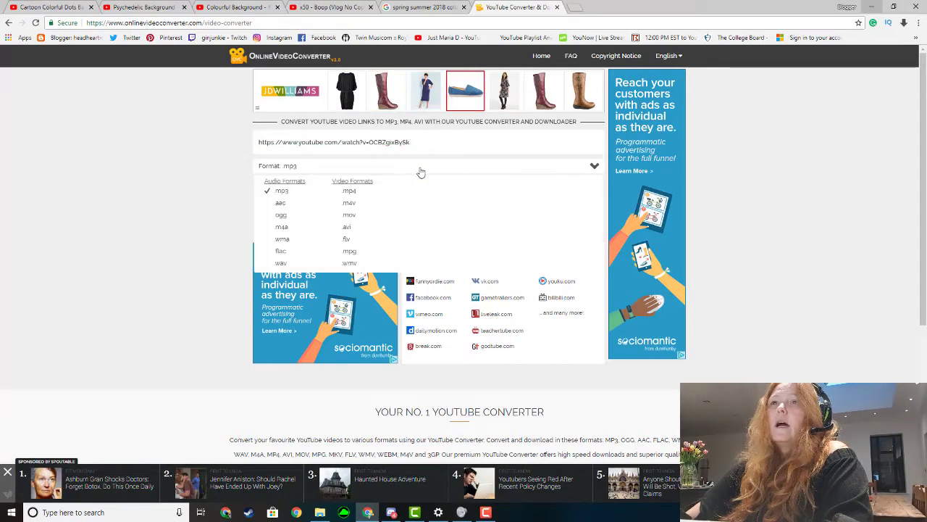
pyautogui.click(348, 193)
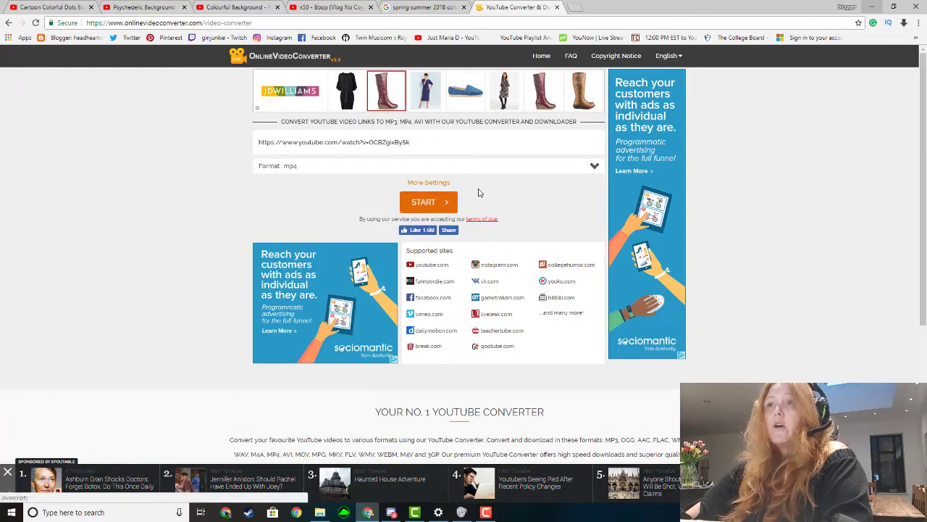
pyautogui.click(432, 197)
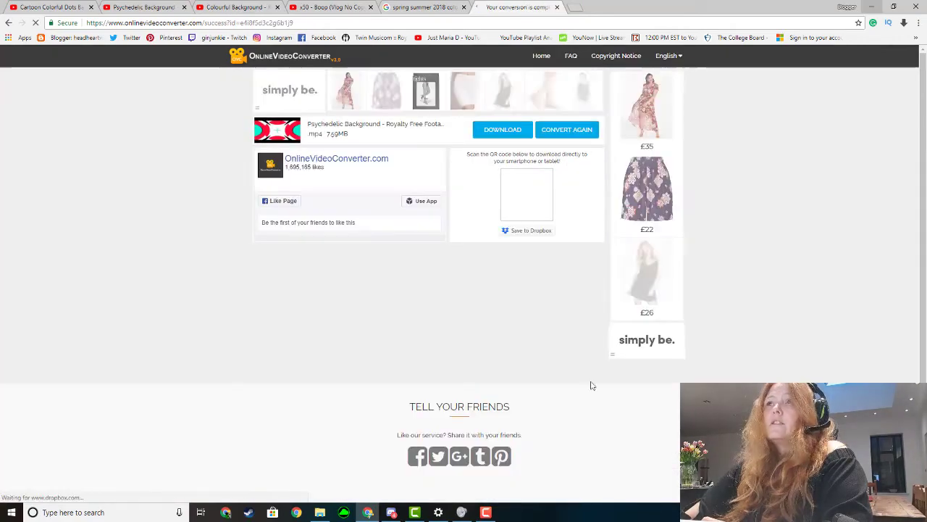
pyautogui.click(510, 131)
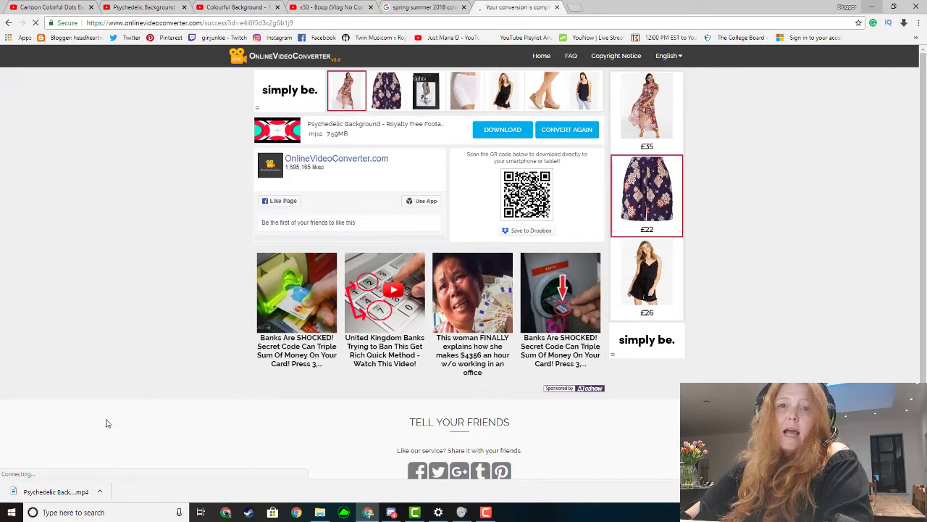
# Step: Show the downloaded Psychedelic Background mp4 in its folder, add it to Camtasia's Media Bin, and minimize the folder window
pyautogui.click(100, 493)
pyautogui.click(126, 459)
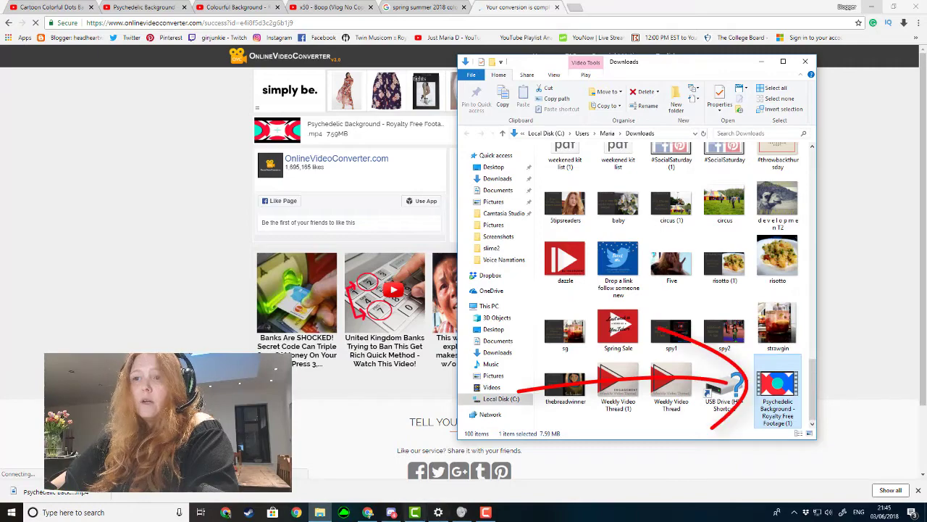
pyautogui.click(415, 513)
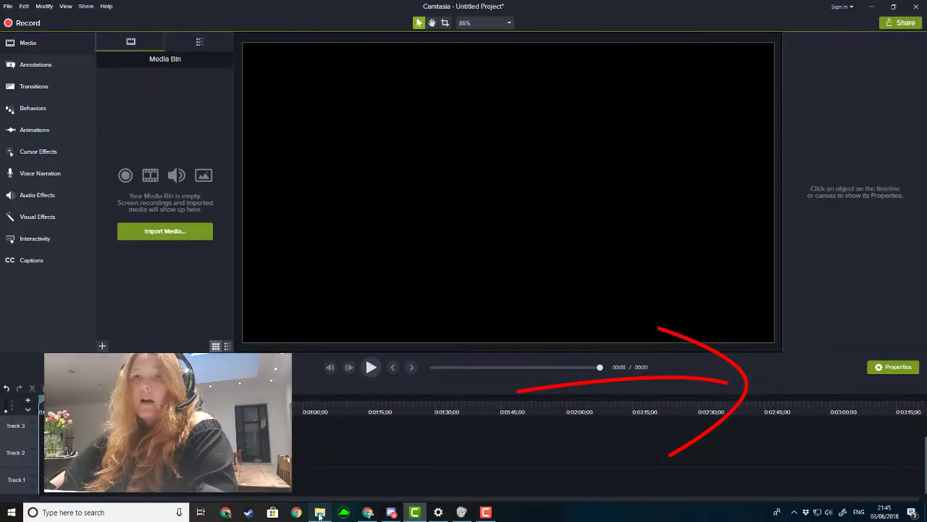
pyautogui.click(320, 512)
pyautogui.moveTo(778, 388); pyautogui.dragTo(153, 230)
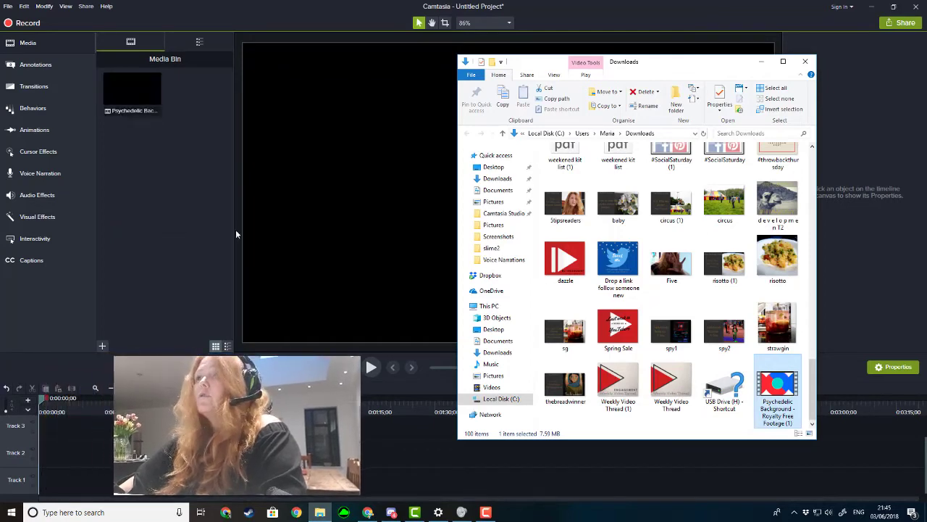
pyautogui.click(761, 62)
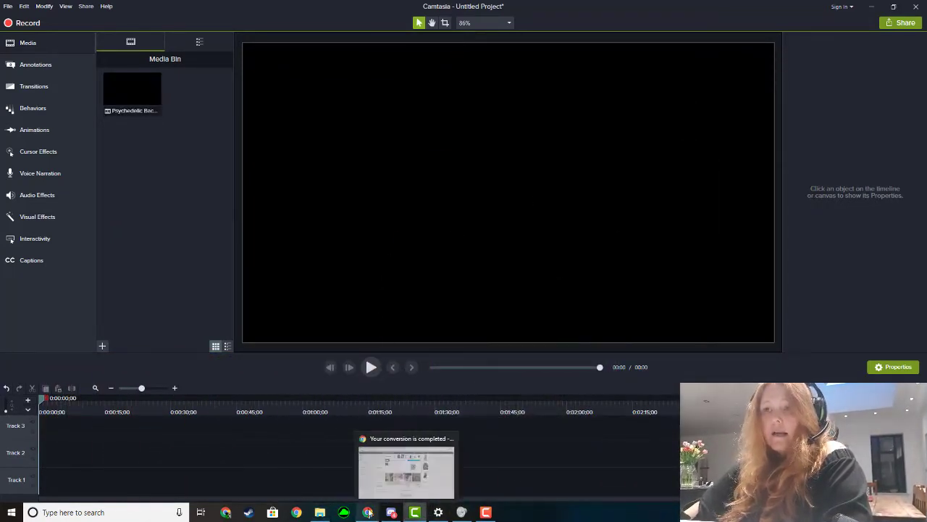
# Step: Switch back to Chrome and download the x50 - Boop track through its video's download link, unlocking it with the Spotify follow option
pyautogui.click(368, 512)
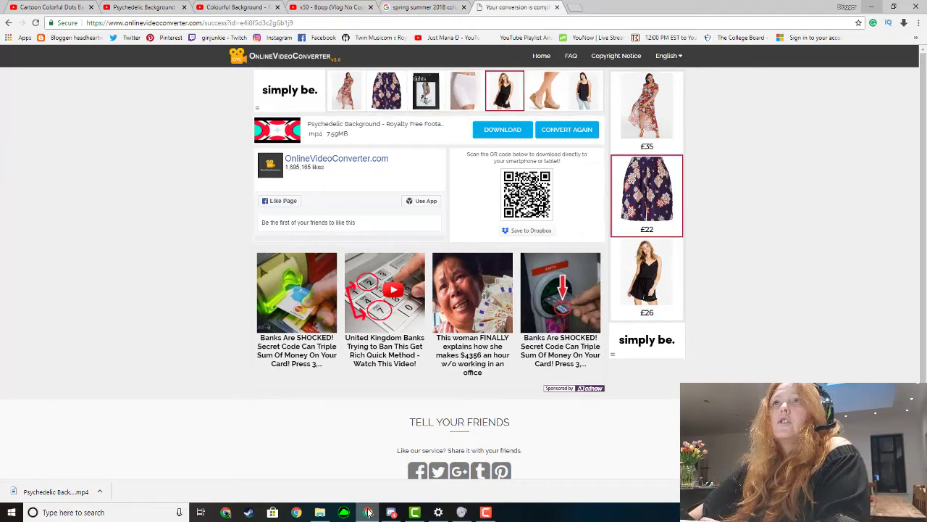
pyautogui.click(322, 7)
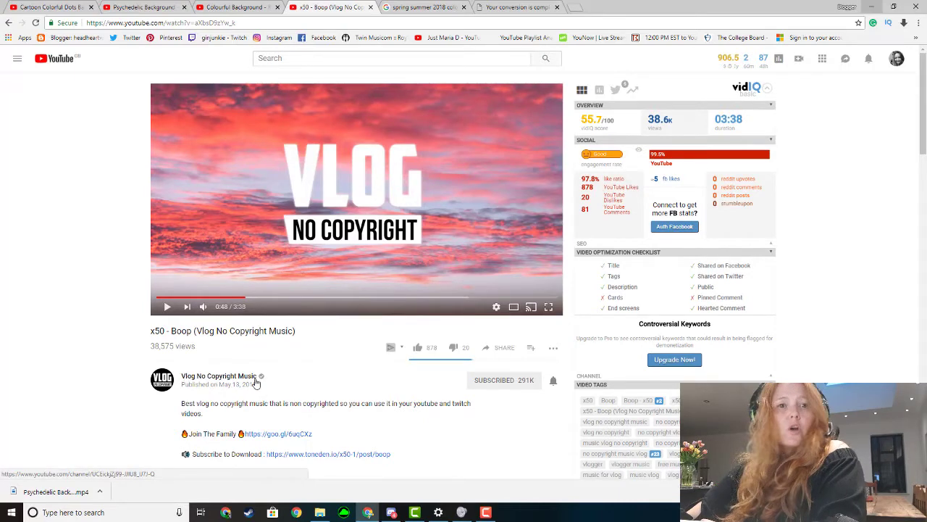
pyautogui.click(328, 454)
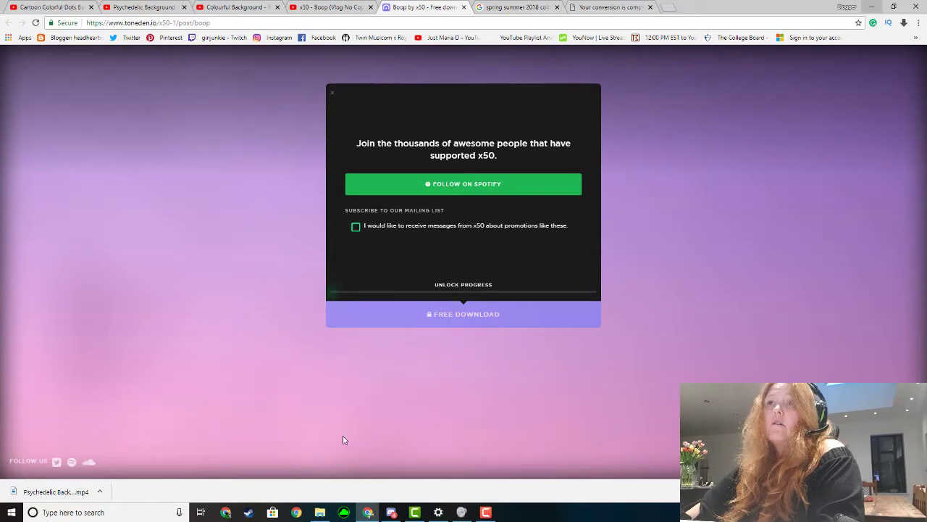
pyautogui.click(463, 190)
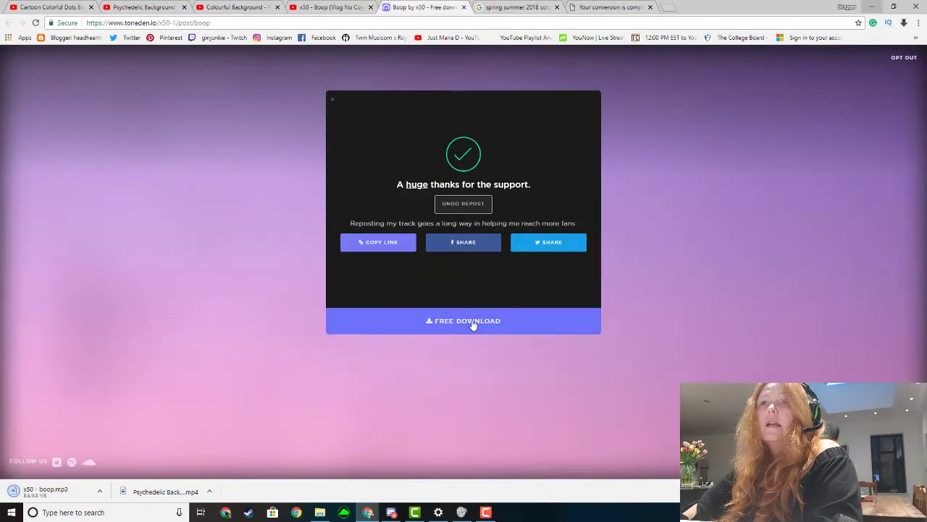
# Step: Show the downloaded x50 - boop.mp3 in its folder and add it to Camtasia's Media Bin
pyautogui.click(100, 491)
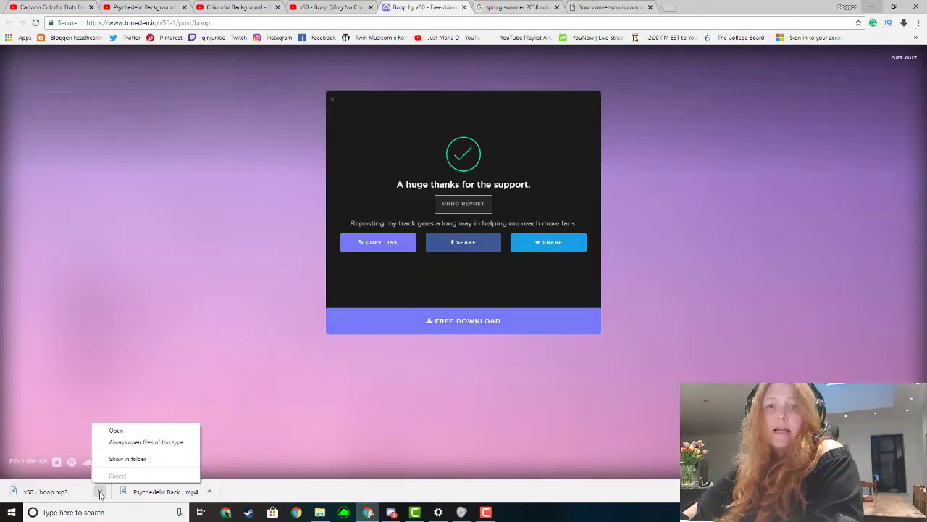
pyautogui.click(127, 461)
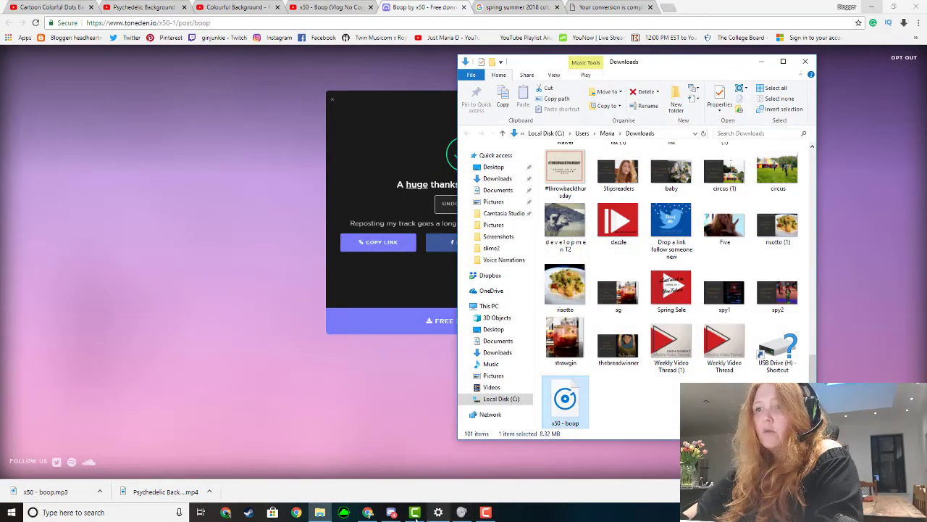
pyautogui.click(414, 512)
pyautogui.click(320, 513)
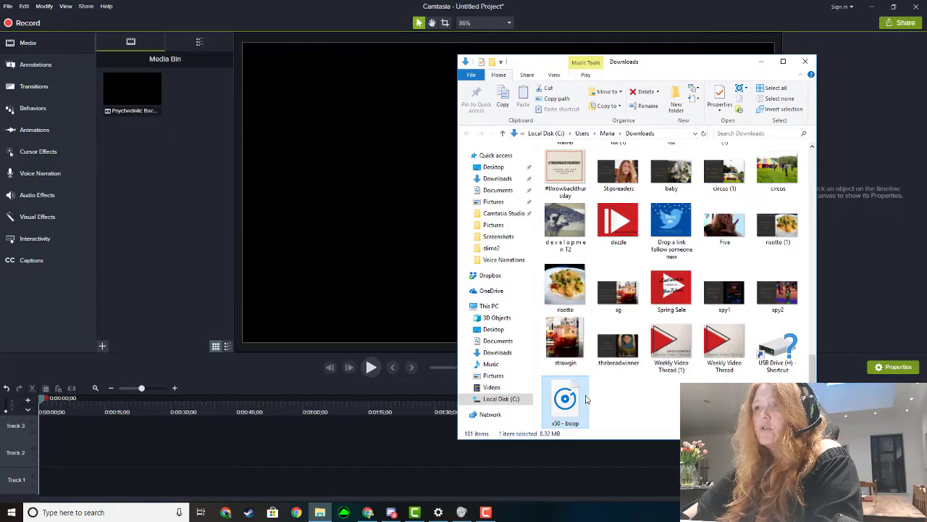
pyautogui.moveTo(587, 398); pyautogui.dragTo(161, 158)
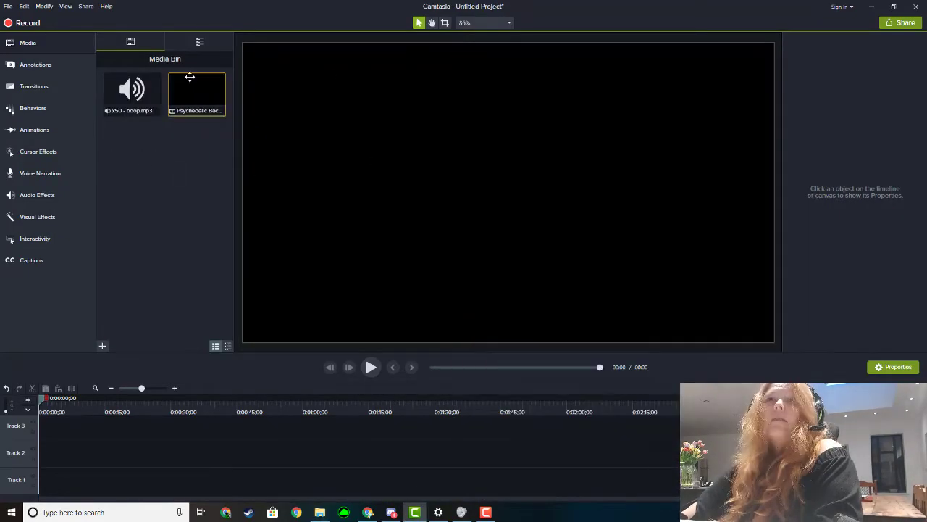
# Step: Place x50 - boop.mp3 from the Media Bin at the start of Track 2 on the timeline
pyautogui.click(132, 93)
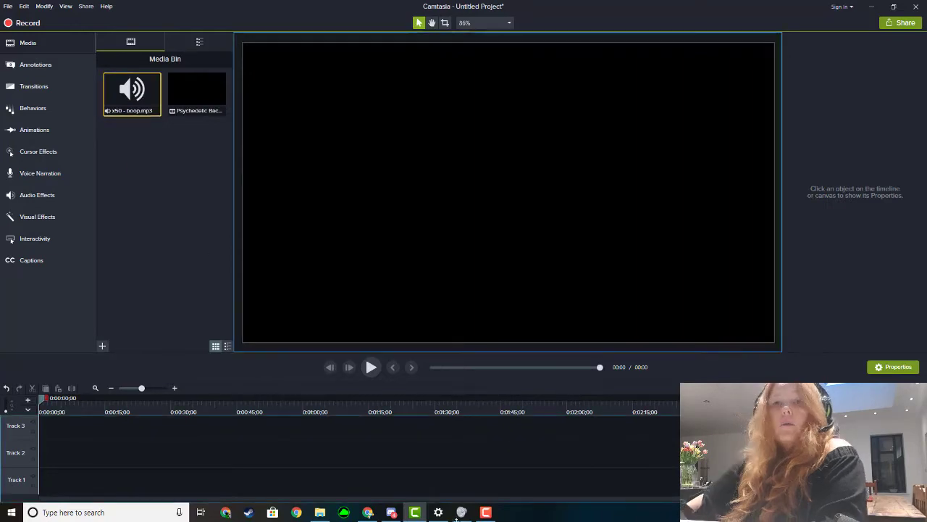
pyautogui.moveTo(132, 93); pyautogui.dragTo(29, 460)
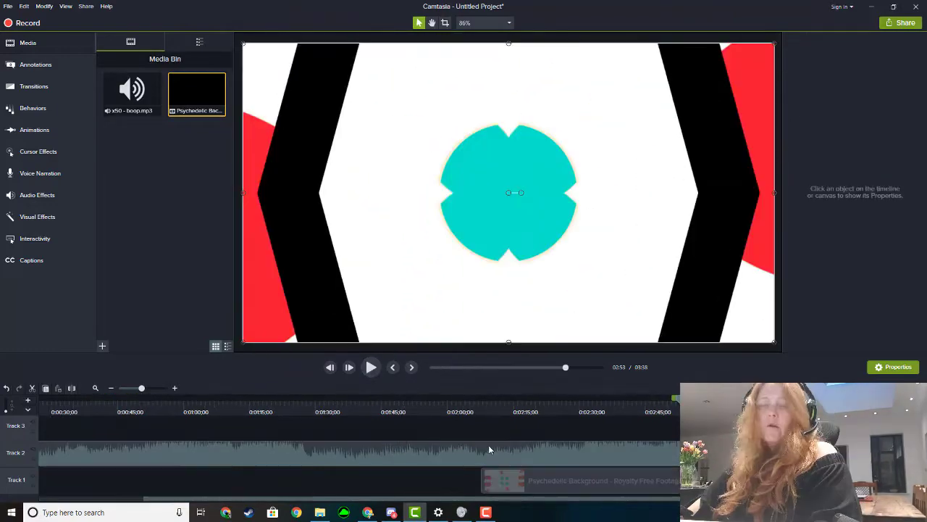
# Step: Delete the Psychedelic Background section past 2:53, and cut away the part of x50 - boop before about 2:22
pyautogui.press('Delete')
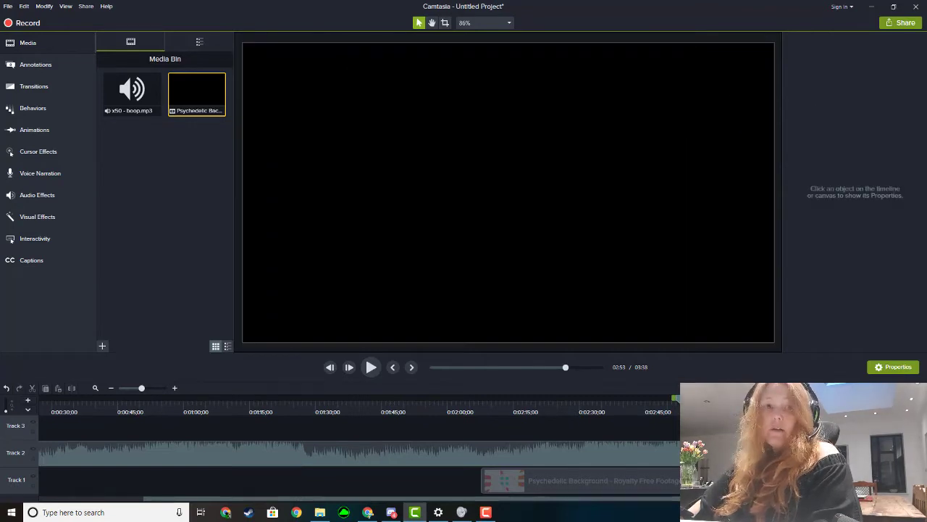
pyautogui.moveTo(570, 412); pyautogui.dragTo(529, 398)
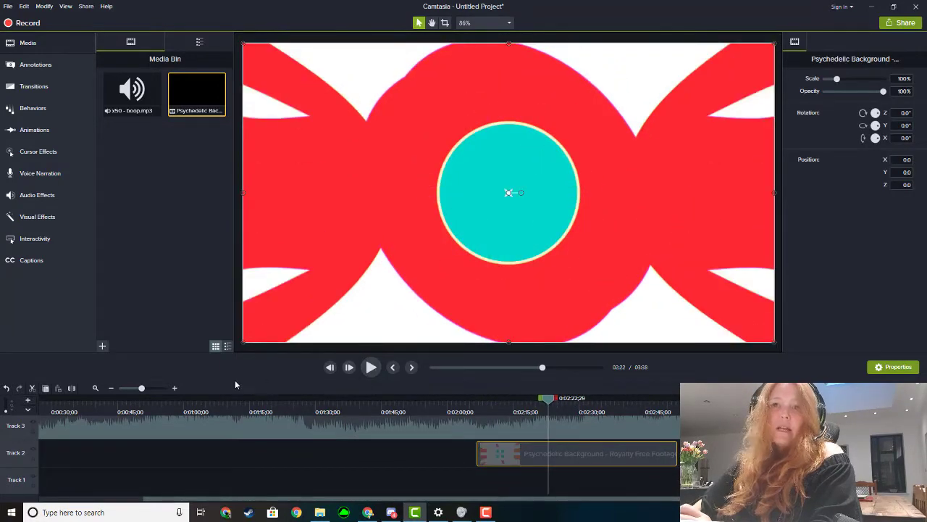
pyautogui.moveTo(145, 389); pyautogui.dragTo(198, 391)
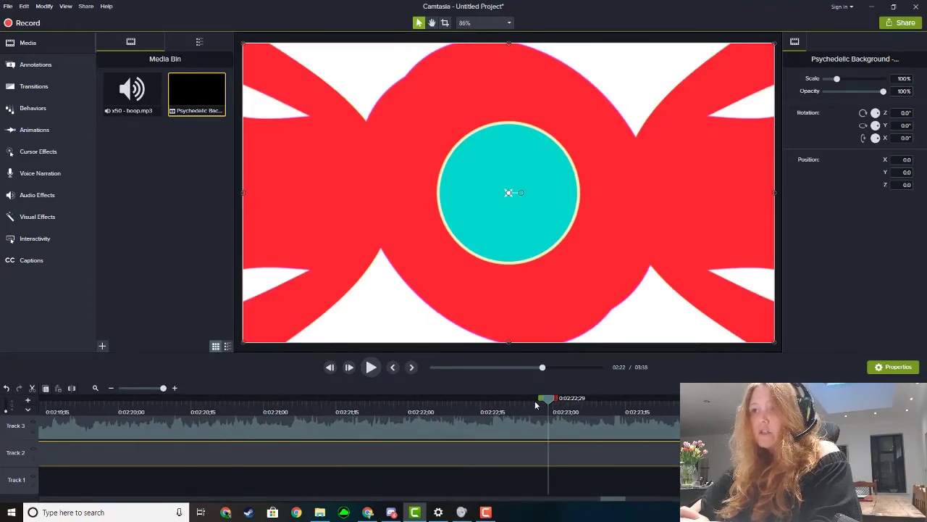
pyautogui.moveTo(546, 401); pyautogui.dragTo(424, 401)
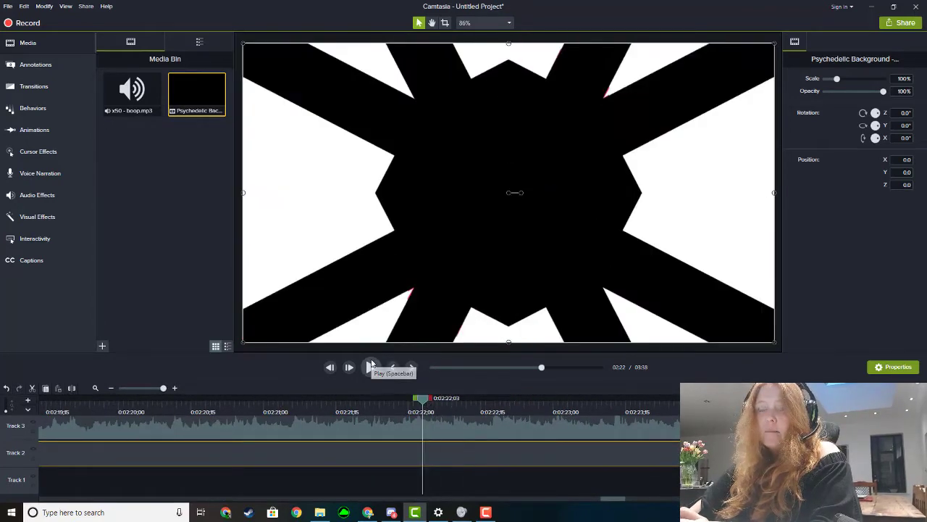
pyautogui.click(92, 419)
pyautogui.moveTo(93, 418); pyautogui.dragTo(110, 447)
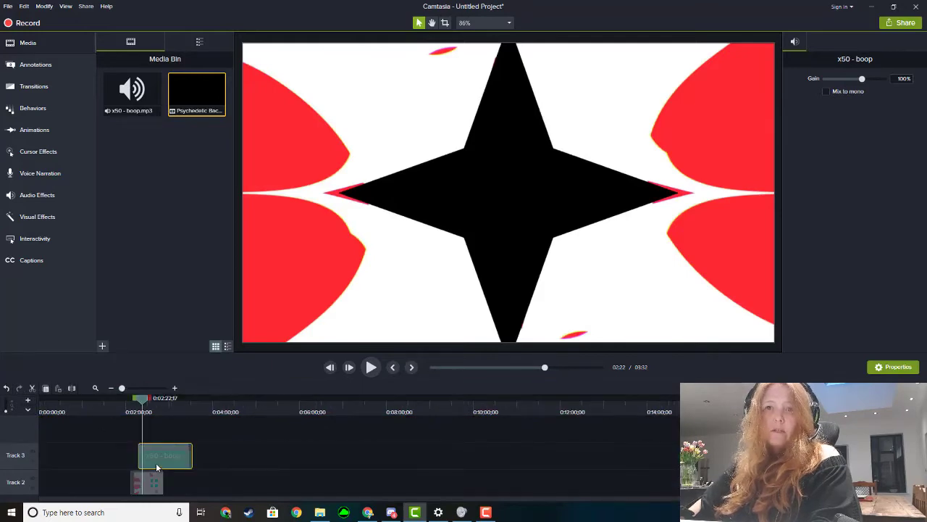
# Step: Move the Psychedelic Background and x50 - boop clips to the start of the timeline and play the opening
pyautogui.moveTo(152, 484); pyautogui.dragTo(44, 480)
pyautogui.moveTo(152, 462); pyautogui.dragTo(48, 456)
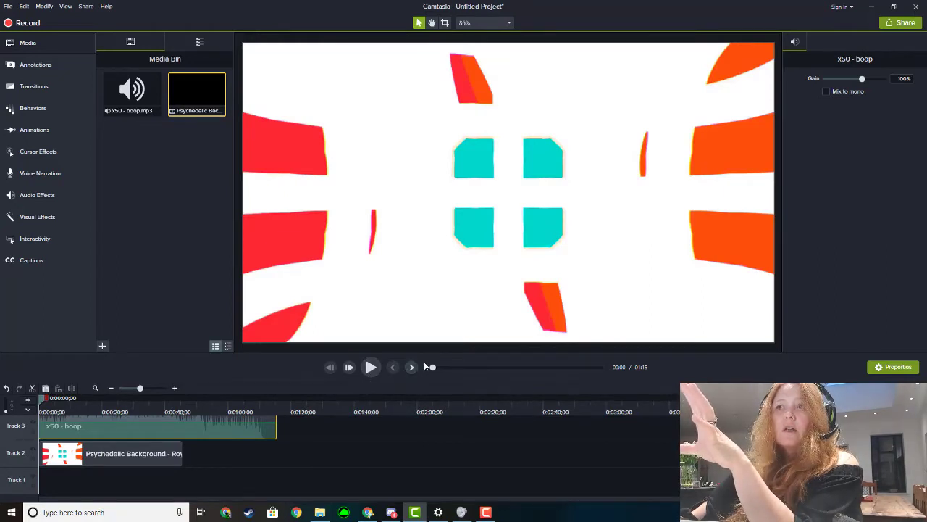
pyautogui.click(370, 368)
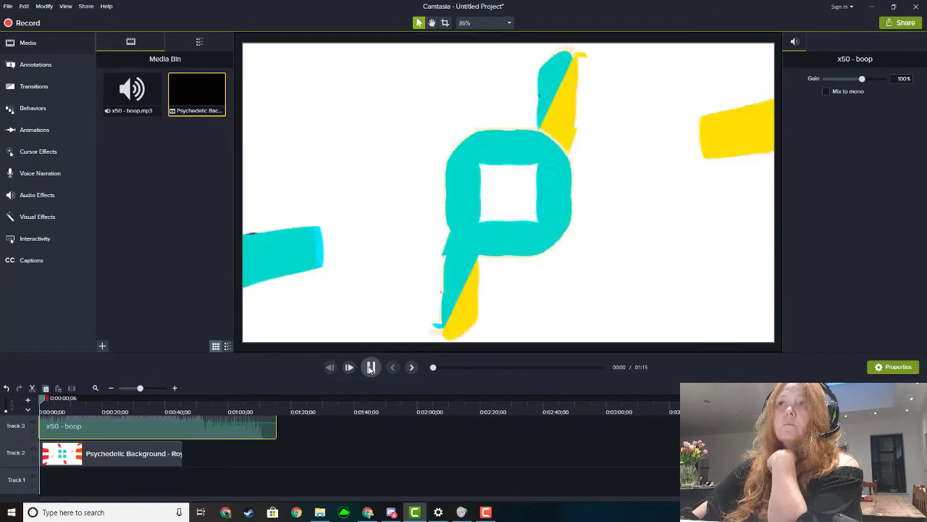
# Step: Split the Psychedelic Background clip at 0:00:00;03 and remove its opening frames, keeping the clip at the timeline start
pyautogui.click(41, 400)
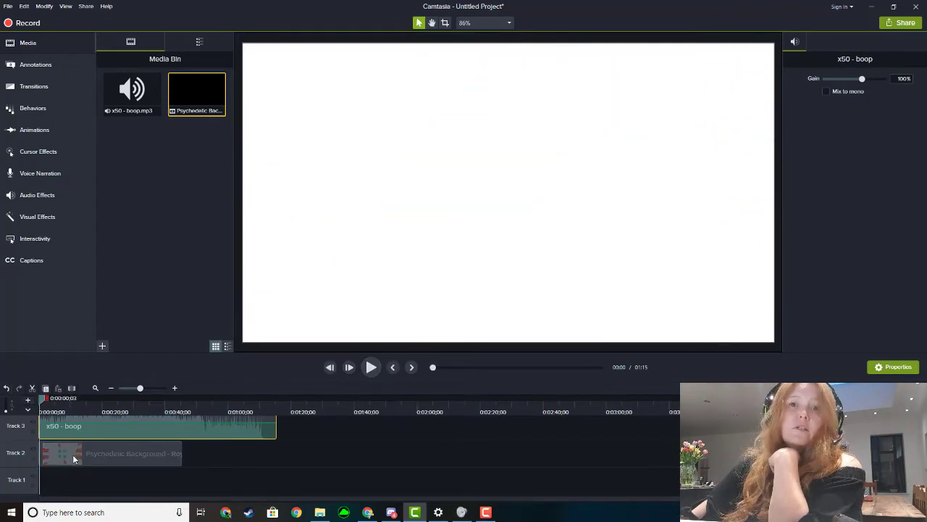
pyautogui.click(68, 451)
pyautogui.click(71, 387)
pyautogui.click(56, 427)
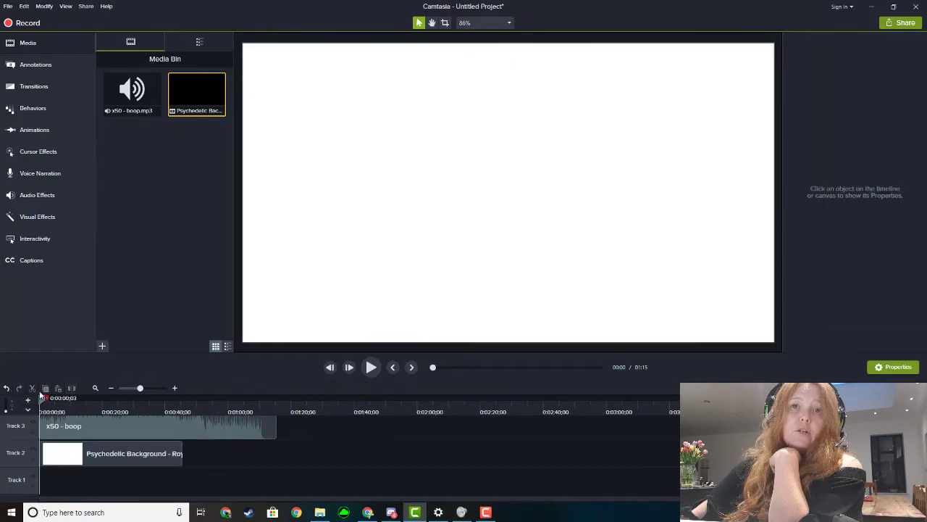
# Step: Split x50 - boop at 0:00:26;02, delete the part before the cut, and move the remainder to the timeline start
pyautogui.scroll(3, 426, 403)
pyautogui.click(426, 403)
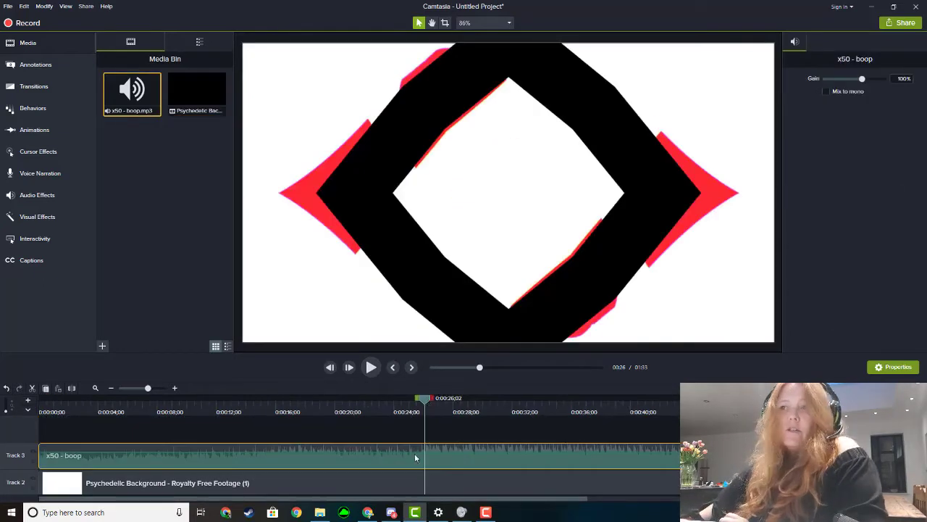
pyautogui.click(71, 388)
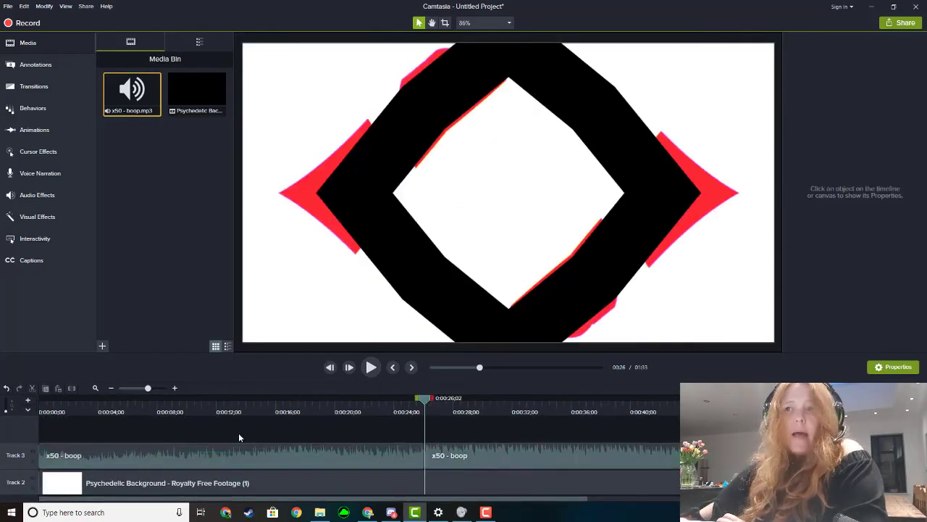
pyautogui.click(372, 448)
pyautogui.press('Delete')
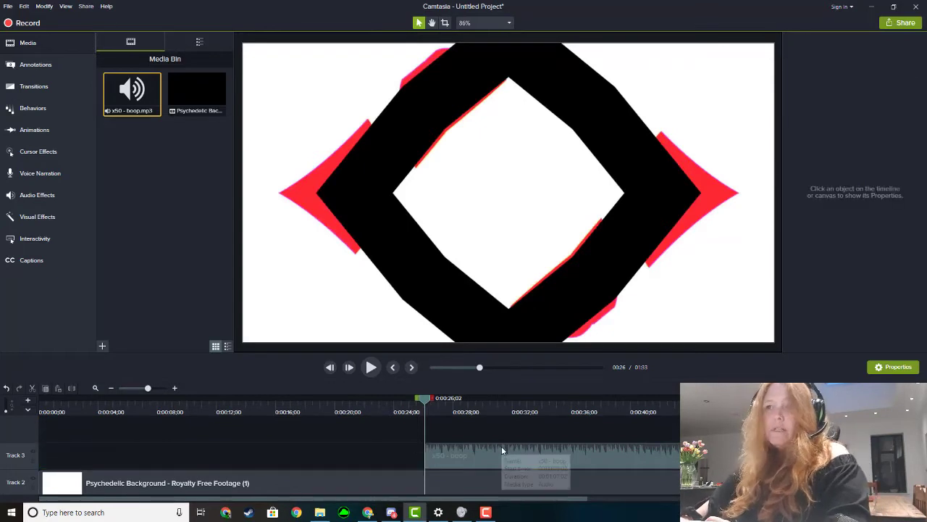
pyautogui.moveTo(501, 448); pyautogui.dragTo(28, 461)
pyautogui.click(404, 434)
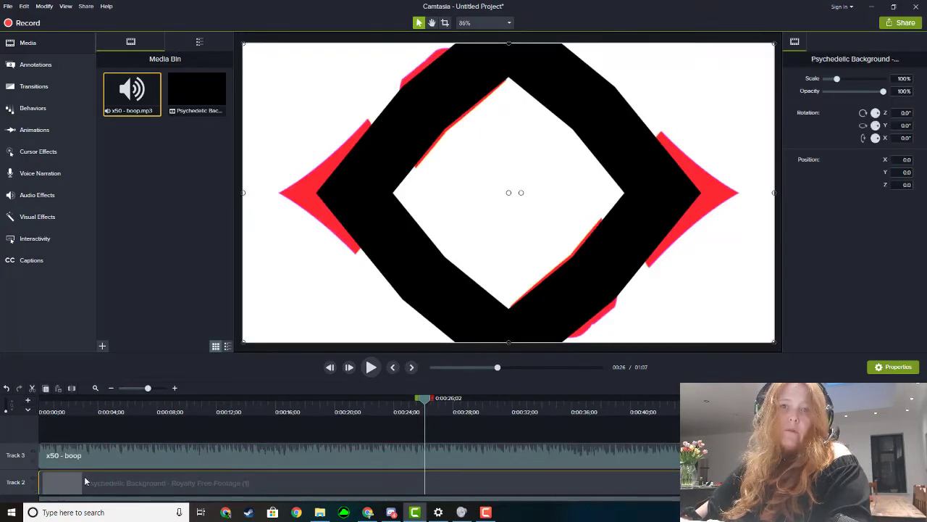
# Step: Split x50 - boop at 0:00:09;06 and delete everything after the cut
pyautogui.moveTo(429, 404); pyautogui.dragTo(22, 412)
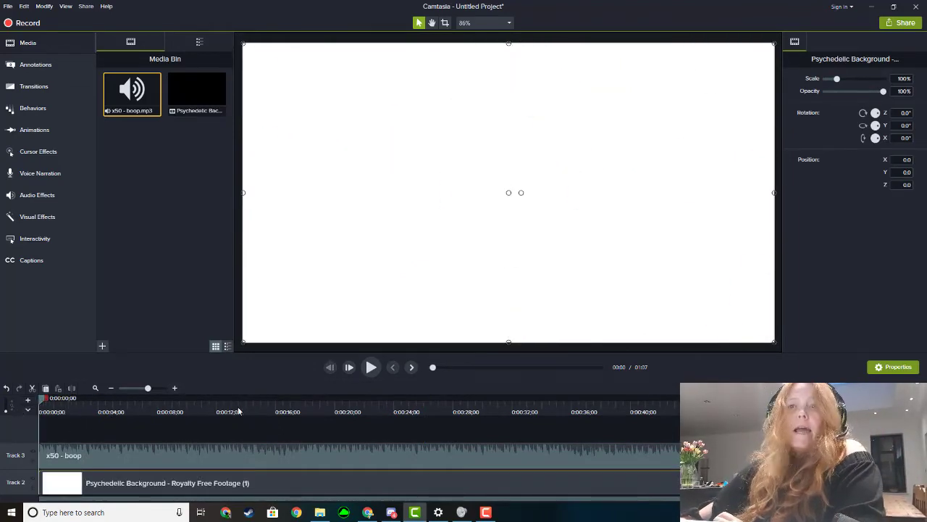
pyautogui.click(133, 463)
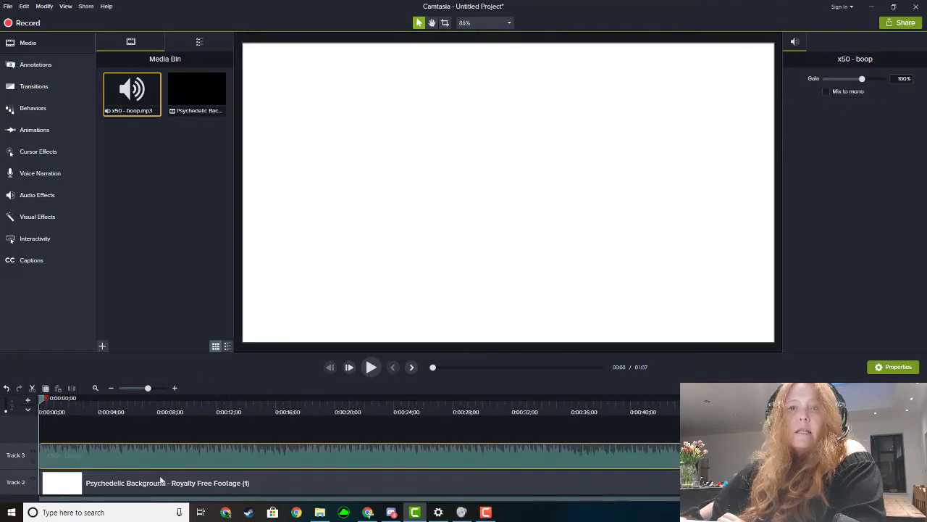
pyautogui.scroll(3, 595, 427)
pyautogui.click(596, 427)
pyautogui.moveTo(596, 400); pyautogui.dragTo(591, 400)
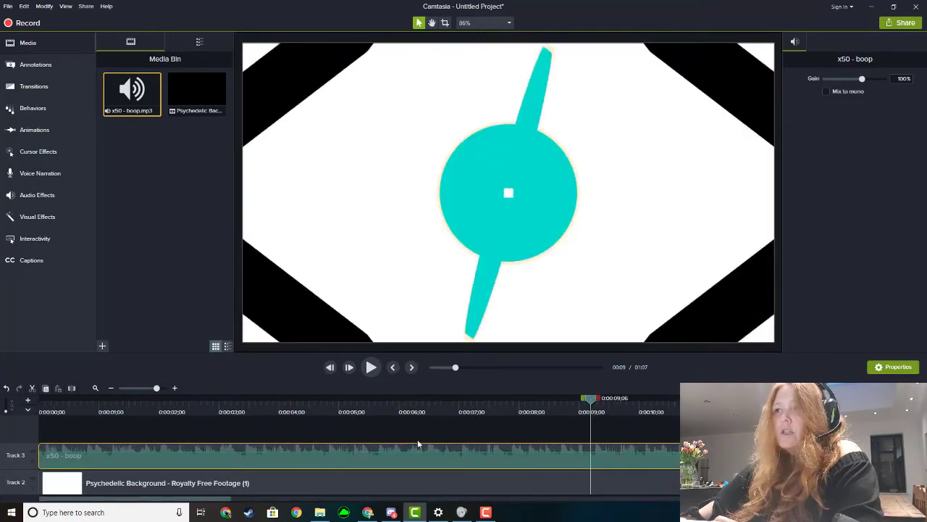
pyautogui.click(70, 388)
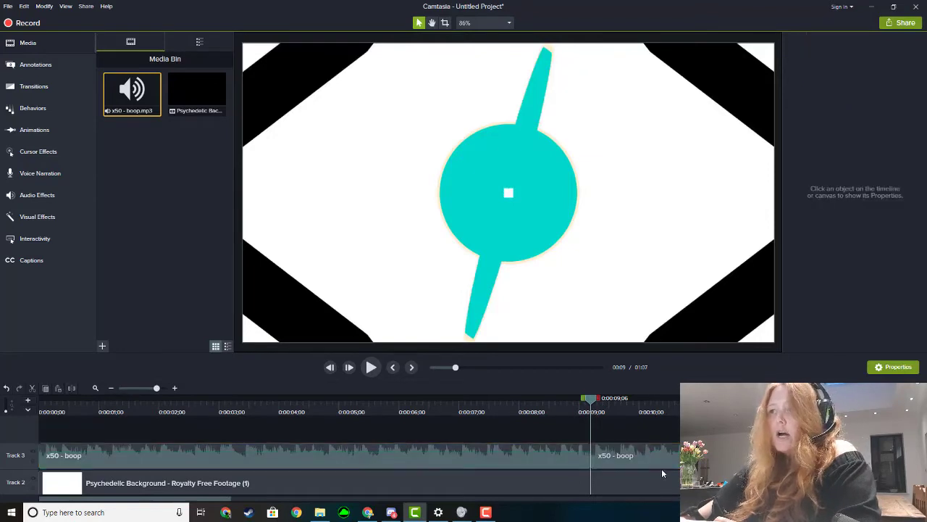
pyautogui.click(649, 455)
pyautogui.press('Delete')
# Step: Apply the Fade Out audio effect to x50 - boop and set the fade to start at about 5 seconds
pyautogui.click(471, 455)
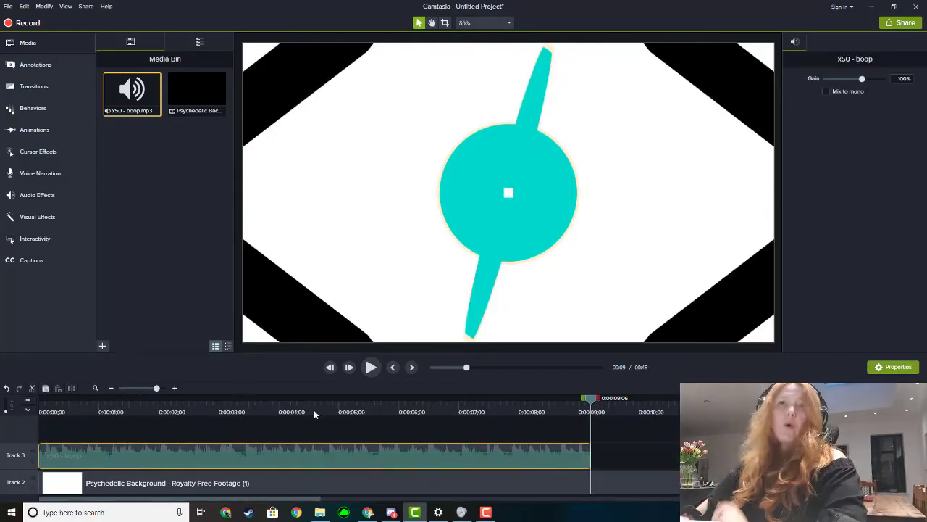
pyautogui.click(38, 196)
pyautogui.moveTo(176, 129); pyautogui.dragTo(536, 455)
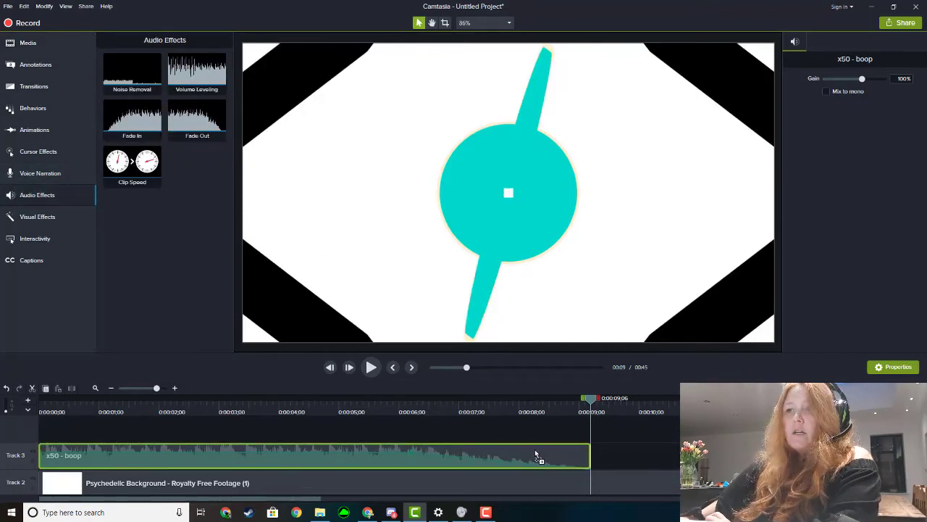
pyautogui.click(371, 412)
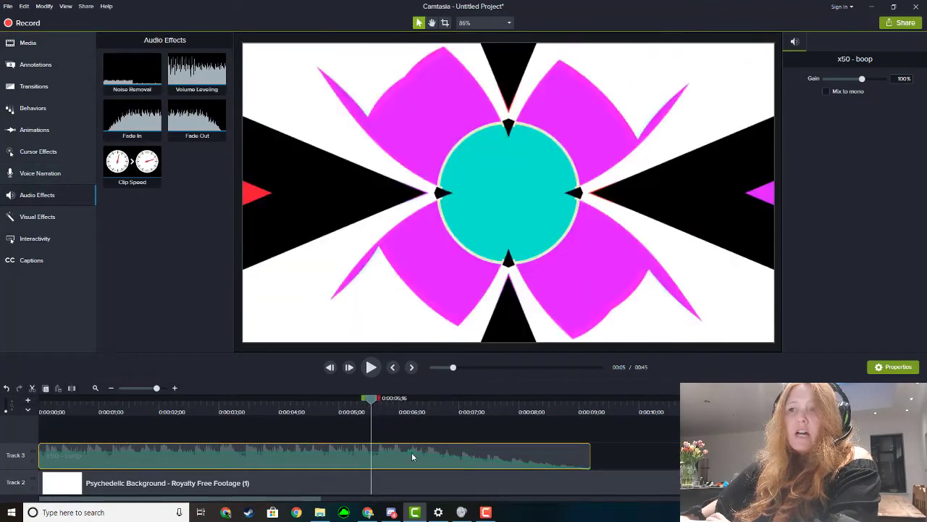
pyautogui.doubleClick(351, 451)
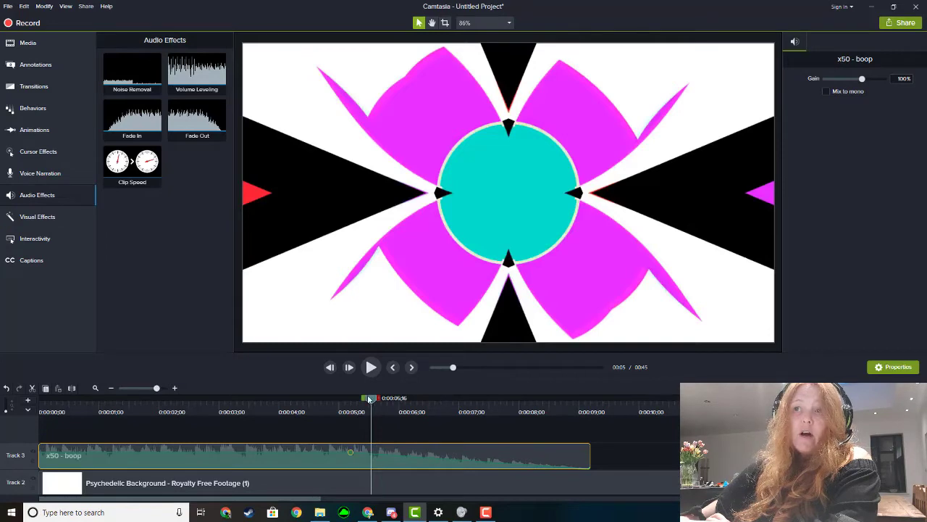
# Step: Play back the music fade from about 5 seconds, and play the video again from the start up to that point
pyautogui.moveTo(370, 400); pyautogui.dragTo(237, 400)
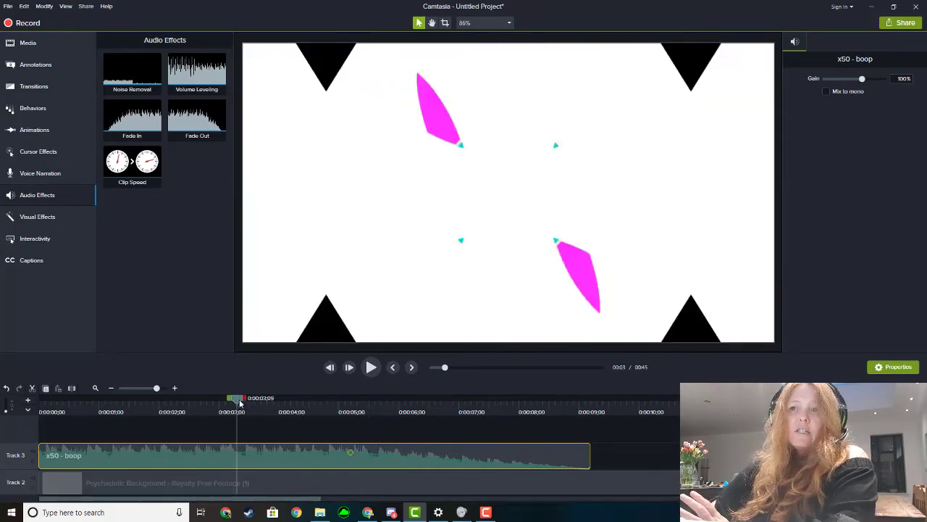
pyautogui.moveTo(240, 403); pyautogui.dragTo(351, 453)
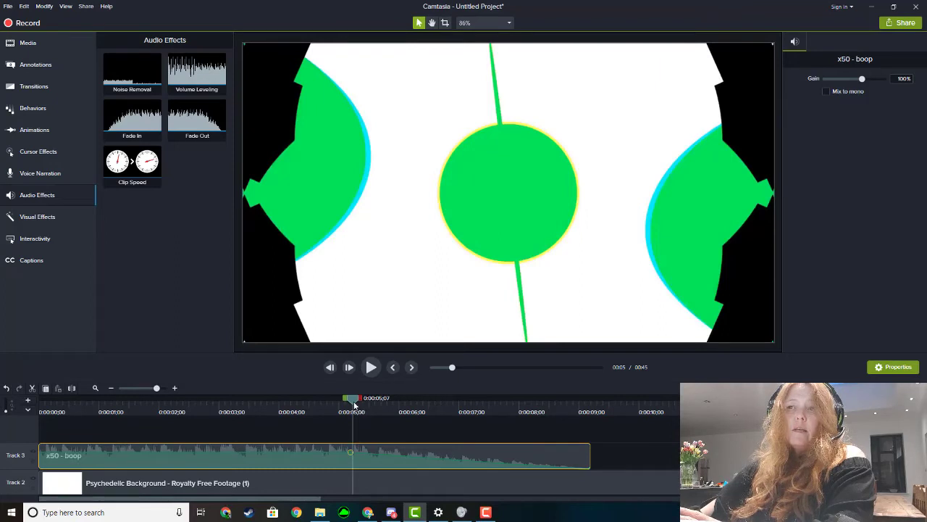
pyautogui.moveTo(353, 403); pyautogui.dragTo(349, 404)
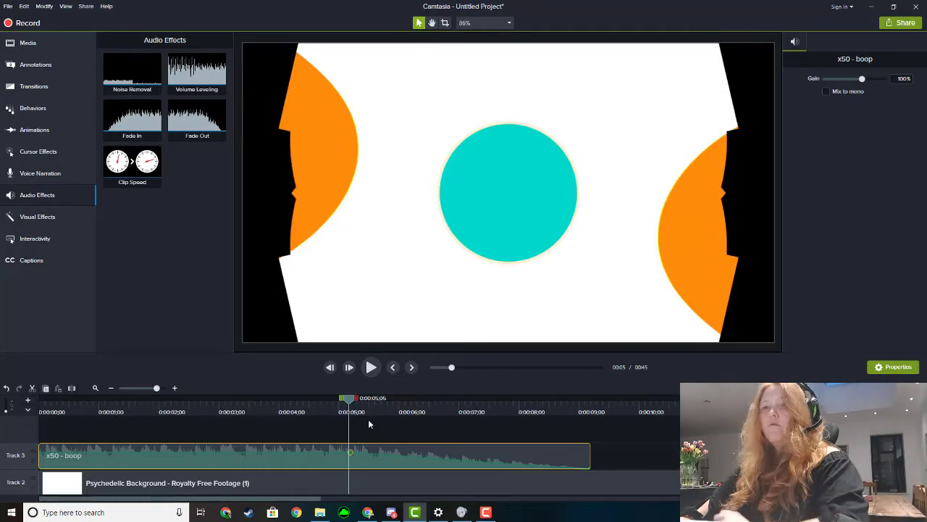
pyautogui.click(373, 368)
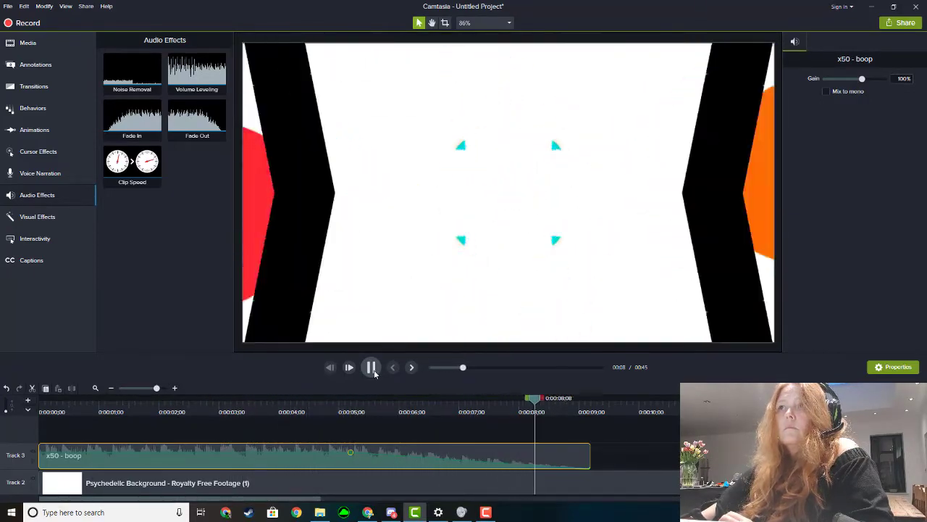
pyautogui.click(371, 367)
pyautogui.moveTo(434, 440); pyautogui.dragTo(34, 450)
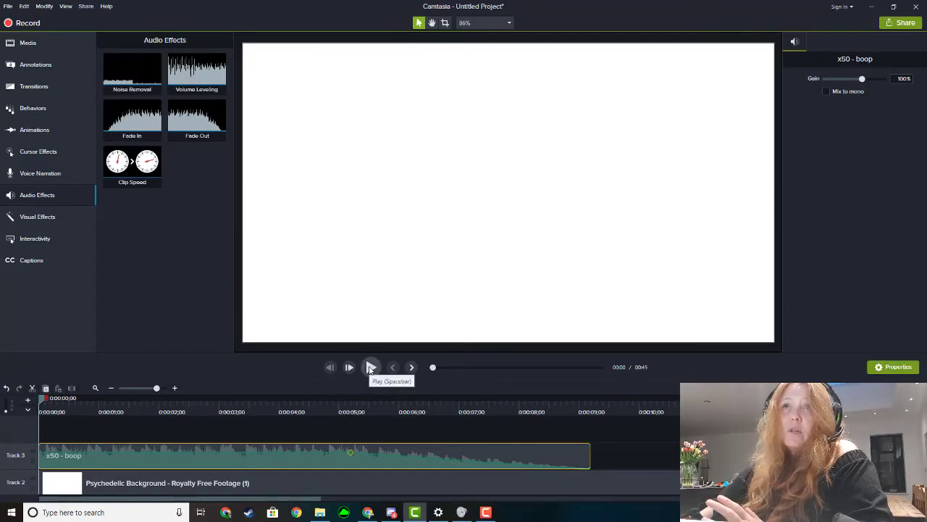
pyautogui.click(370, 368)
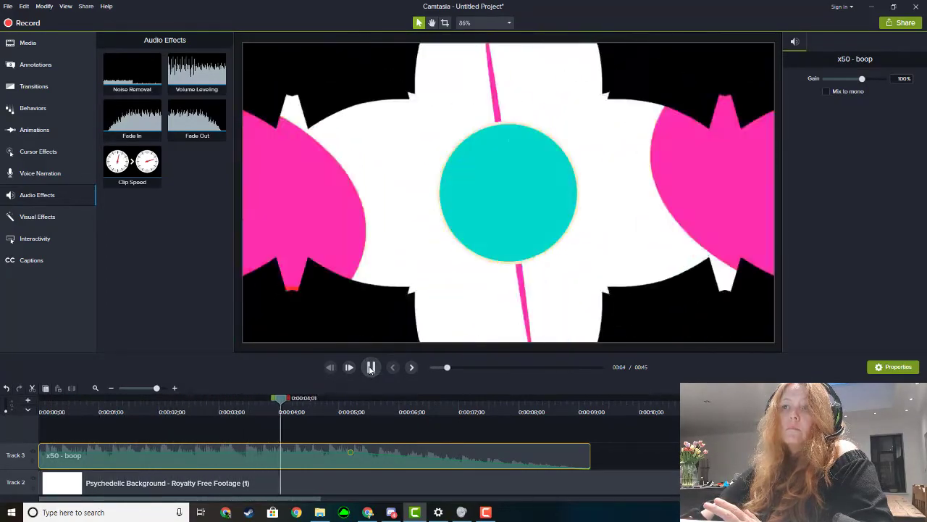
pyautogui.click(370, 368)
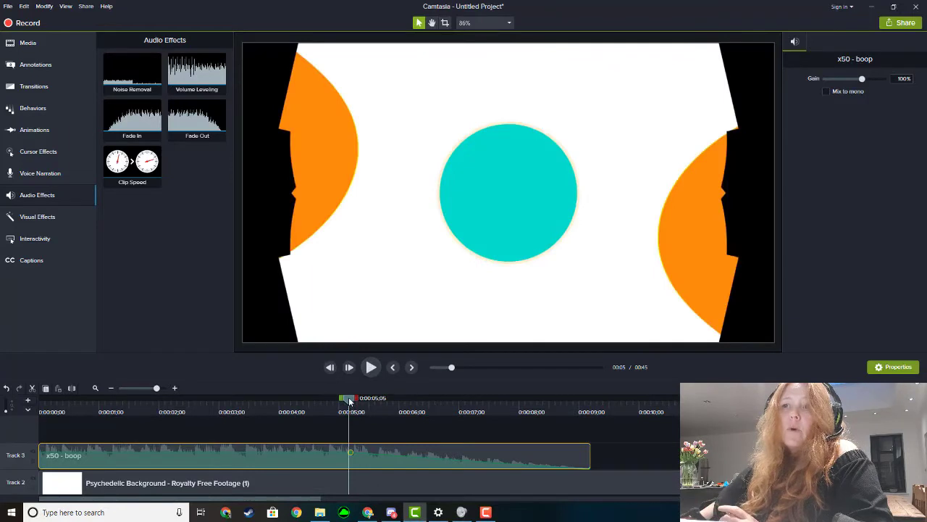
# Step: Split the Psychedelic Background clip at 0:00:05;01, delete the rest, and start the music fade at about 4 seconds
pyautogui.moveTo(350, 400)
pyautogui.mouseDown()
pyautogui.moveTo(363, 401)
pyautogui.moveTo(342, 406)
pyautogui.mouseUp()
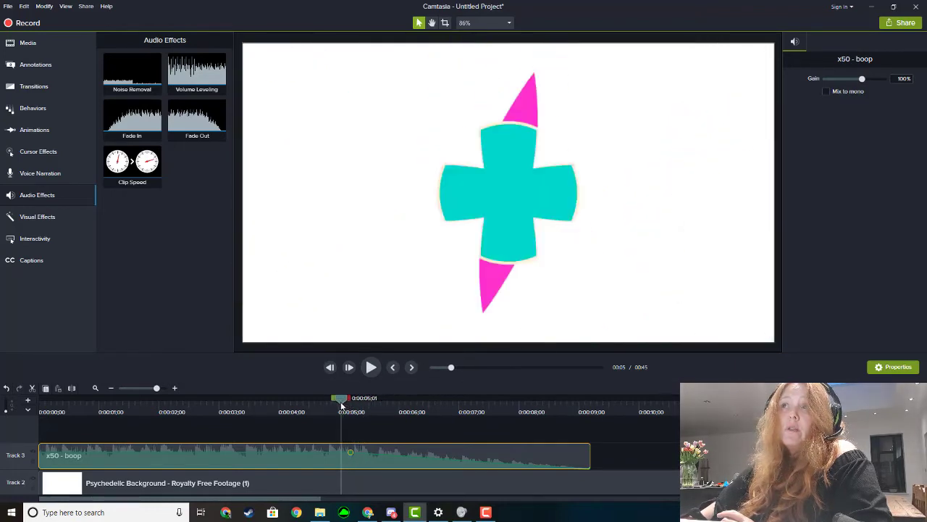
pyautogui.click(380, 484)
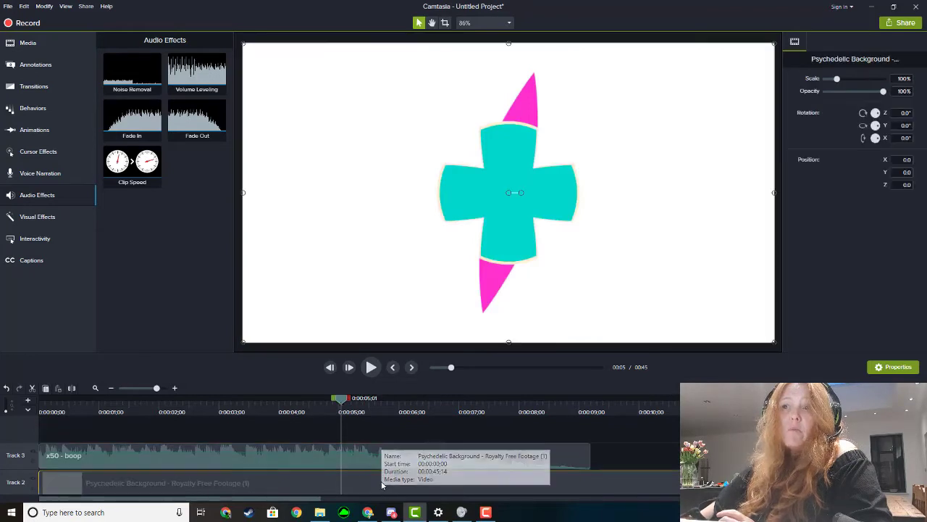
pyautogui.click(73, 390)
pyautogui.press('Delete')
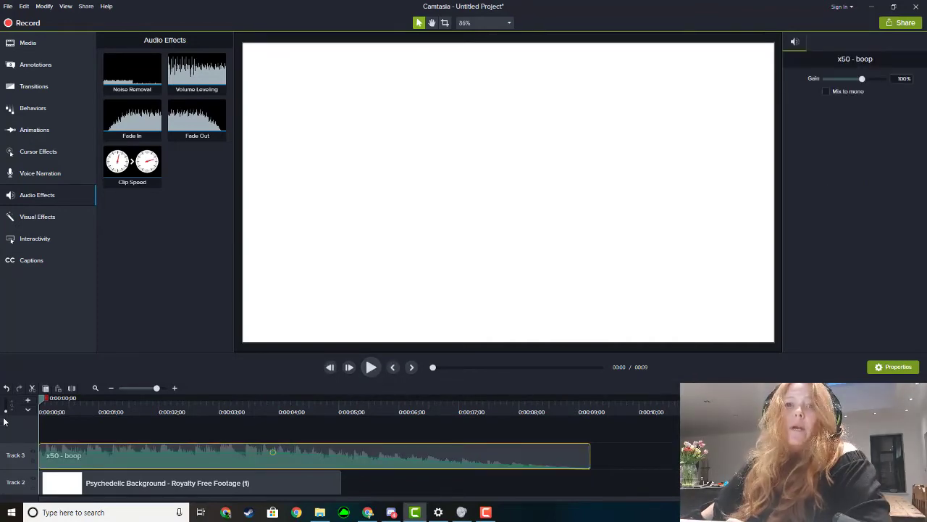
# Step: Play the shortened video from the beginning and return the playhead to the start
pyautogui.moveTo(41, 400); pyautogui.dragTo(40, 426)
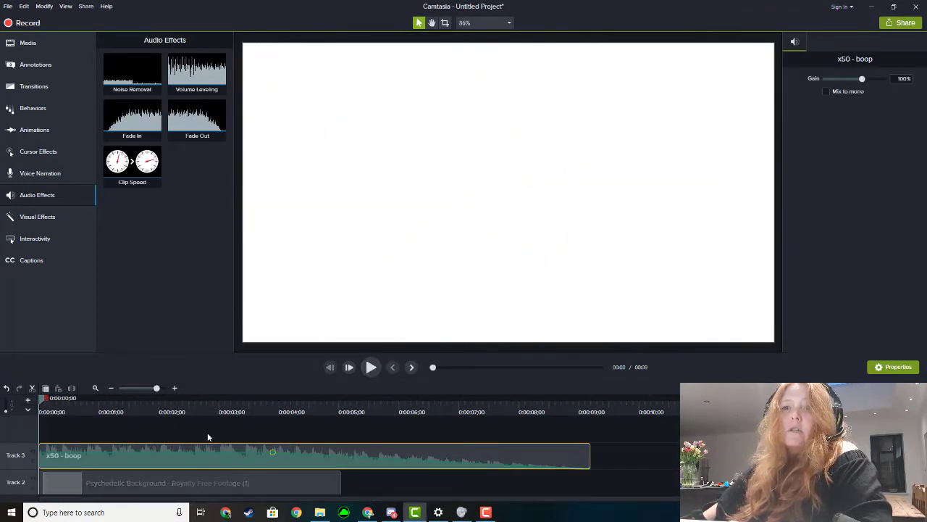
pyautogui.moveTo(44, 402)
pyautogui.mouseDown()
pyautogui.moveTo(109, 403)
pyautogui.moveTo(41, 403)
pyautogui.mouseUp()
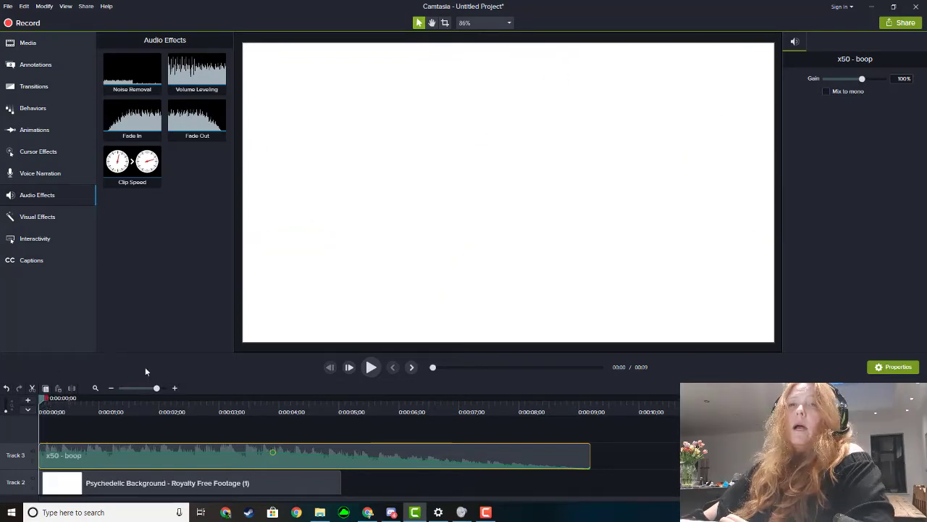
pyautogui.click(370, 367)
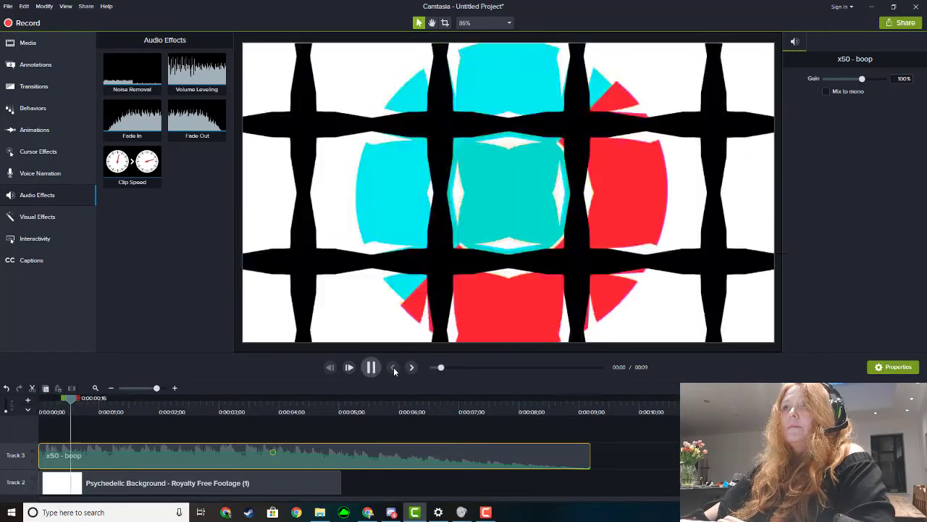
pyautogui.click(394, 368)
# Step: Add a Sketch Motion rectangle annotation across the middle of the canvas
pyautogui.click(36, 65)
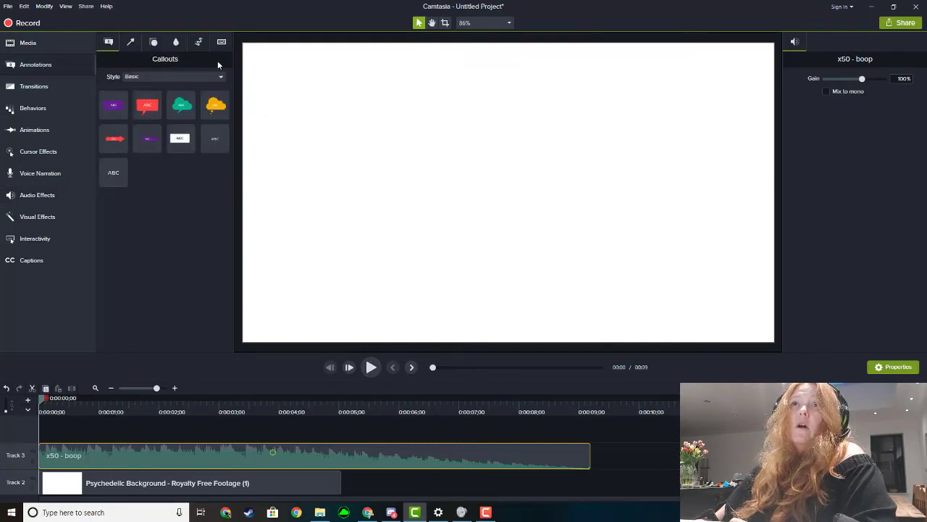
pyautogui.click(166, 77)
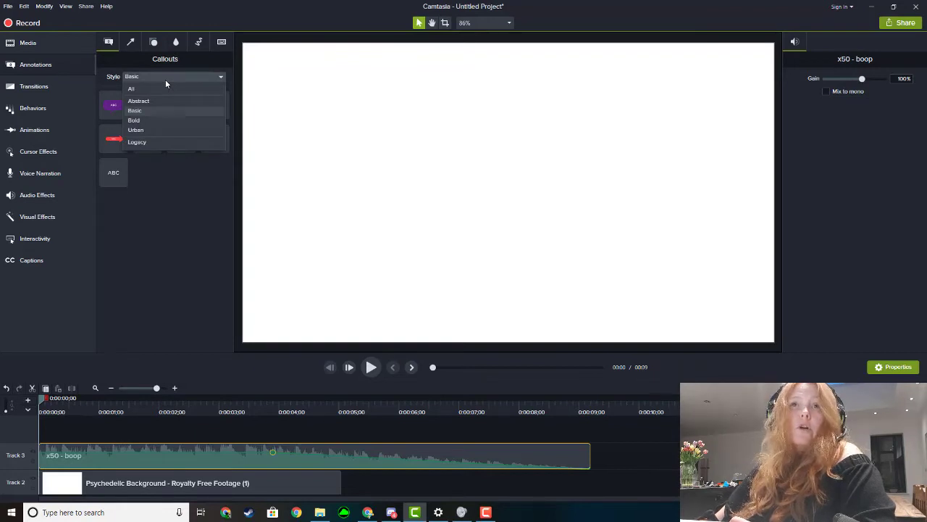
pyautogui.click(154, 42)
pyautogui.click(153, 42)
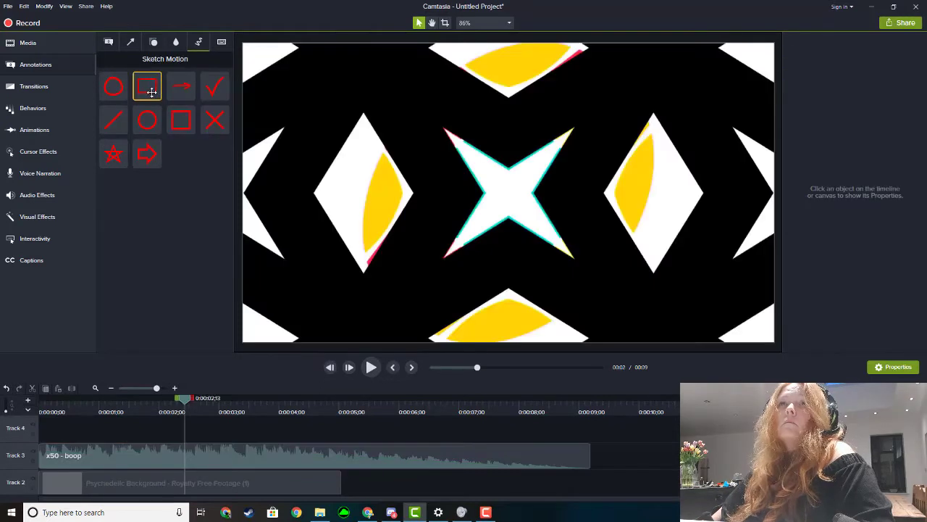
pyautogui.moveTo(149, 89); pyautogui.dragTo(534, 202)
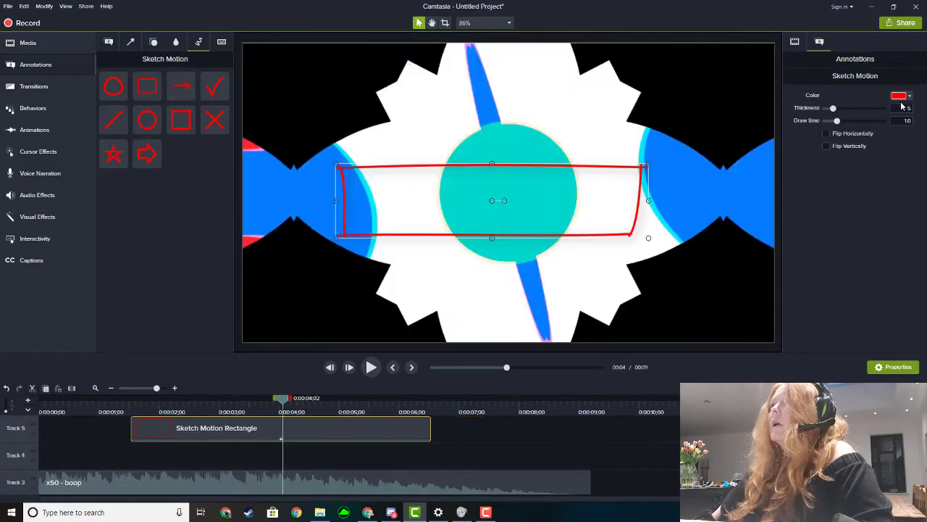
# Step: Recolor the sketch rectangle bright pink and widen it across most of the canvas
pyautogui.click(899, 97)
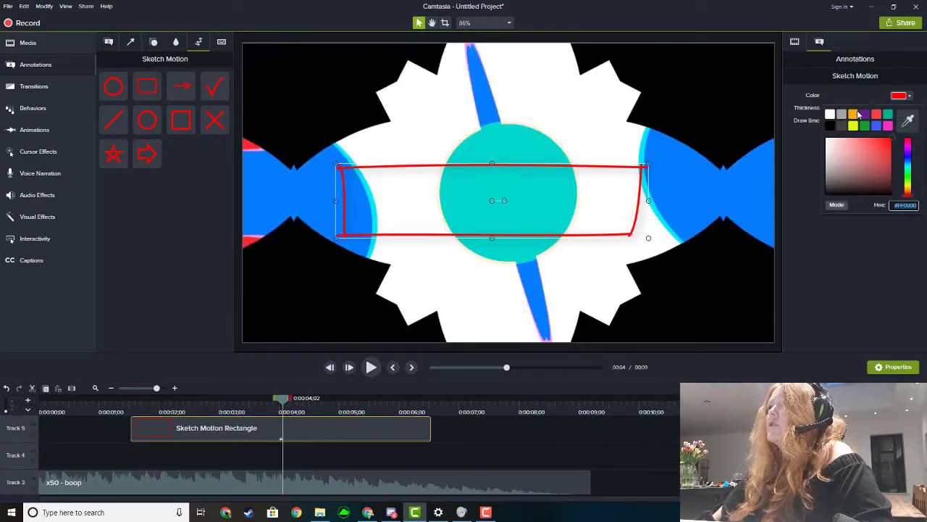
pyautogui.click(888, 123)
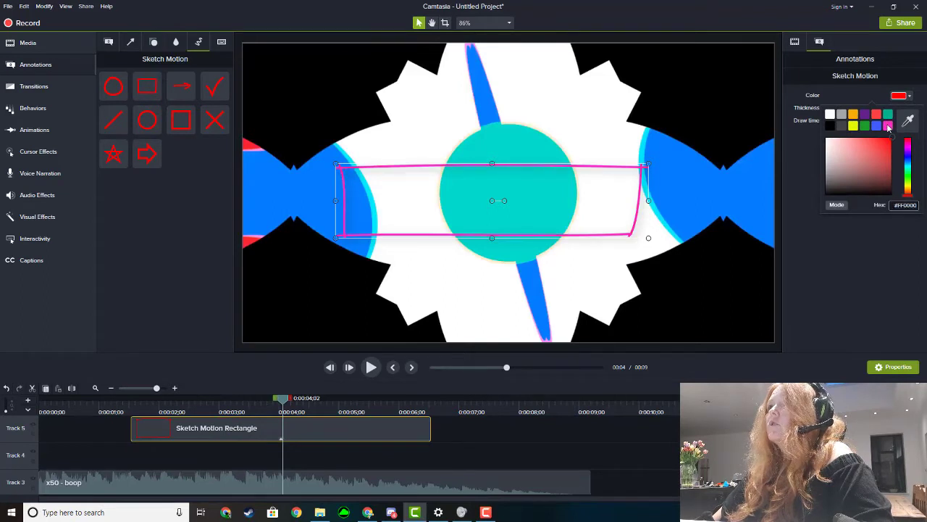
pyautogui.moveTo(335, 201); pyautogui.dragTo(297, 200)
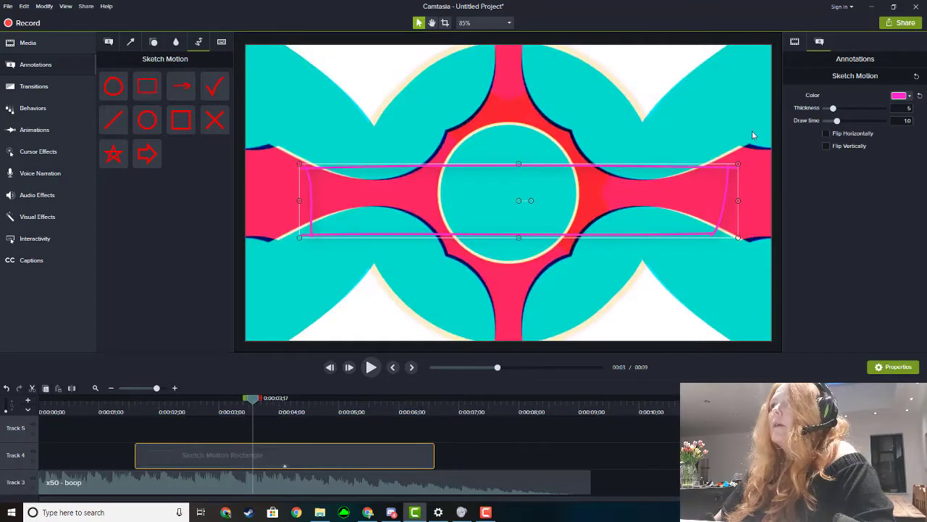
# Step: Add a plain text callout reading "Absolutely Creative" and center it inside the pink rectangle
pyautogui.click(109, 42)
pyautogui.moveTo(113, 172); pyautogui.dragTo(353, 205)
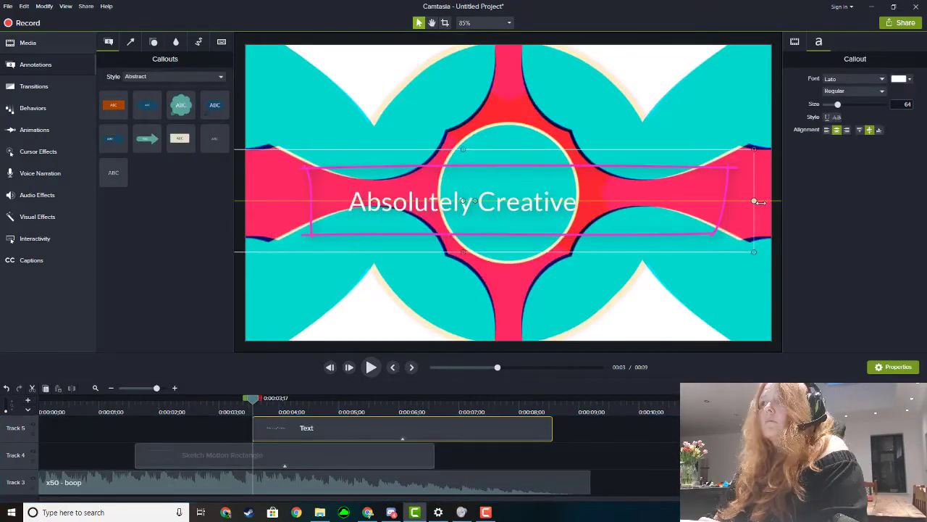
pyautogui.moveTo(474, 204); pyautogui.dragTo(518, 196)
# Step: Change the color of the "Absolutely Creative" text to bright orange
pyautogui.click(855, 78)
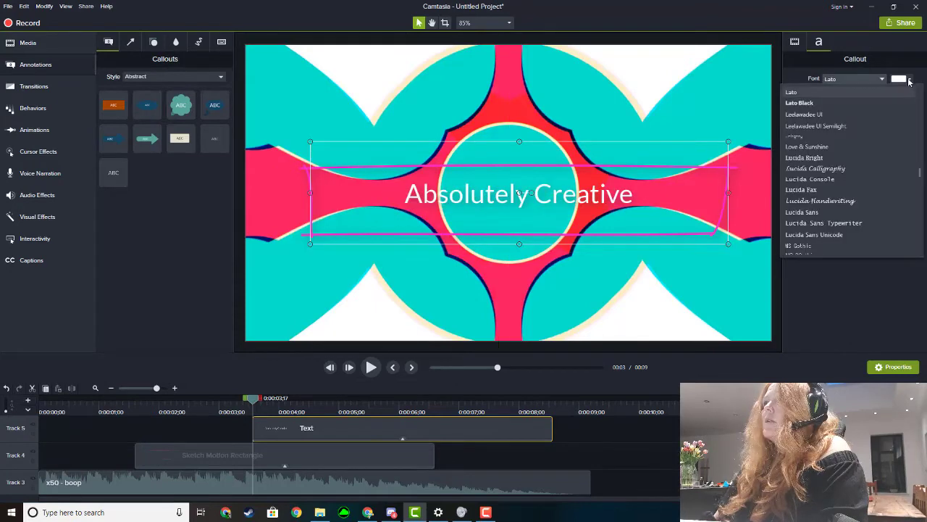
pyautogui.click(855, 79)
pyautogui.click(910, 80)
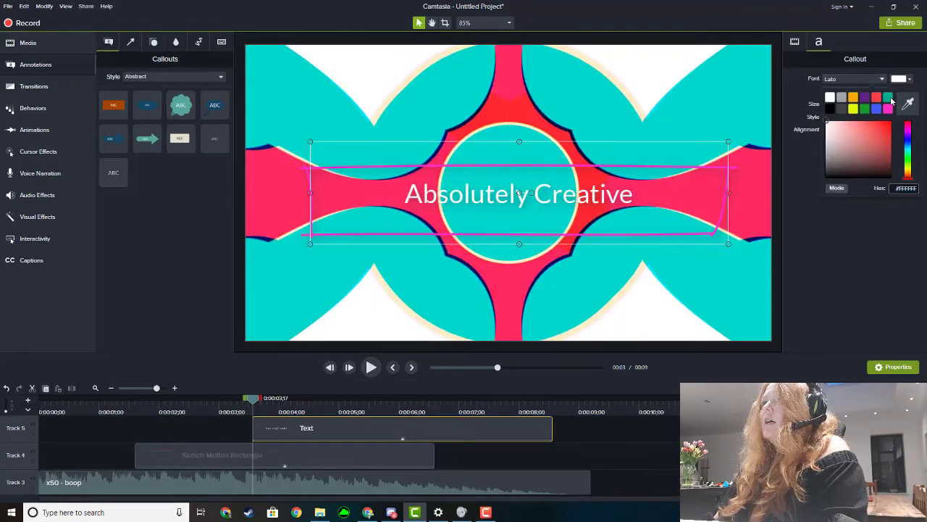
pyautogui.click(889, 98)
pyautogui.click(911, 80)
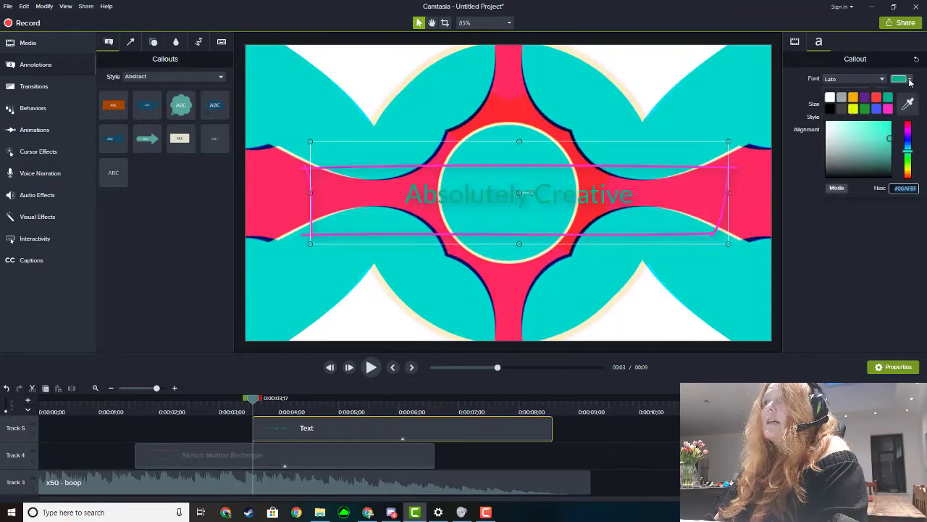
pyautogui.moveTo(910, 154)
pyautogui.mouseDown()
pyautogui.moveTo(907, 181)
pyautogui.moveTo(911, 172)
pyautogui.mouseUp()
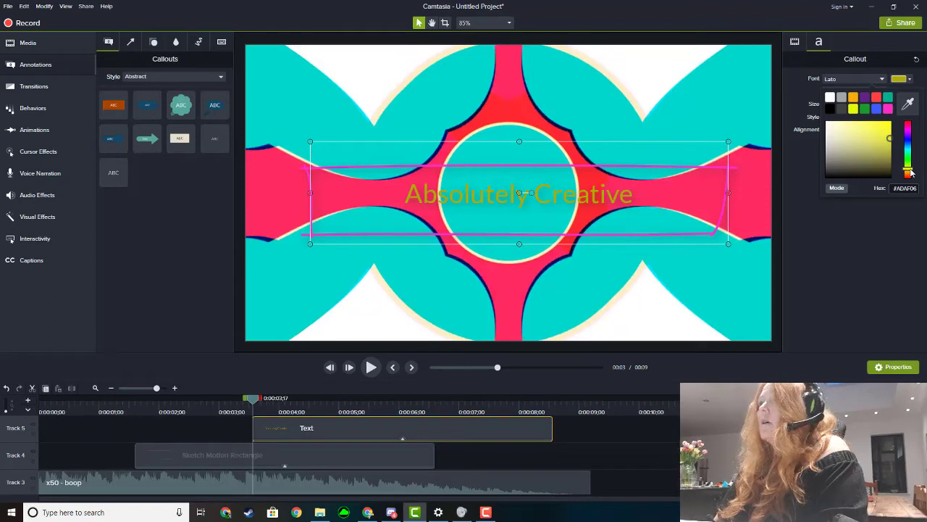
pyautogui.moveTo(911, 171)
pyautogui.mouseDown()
pyautogui.moveTo(912, 164)
pyautogui.moveTo(906, 177)
pyautogui.mouseUp()
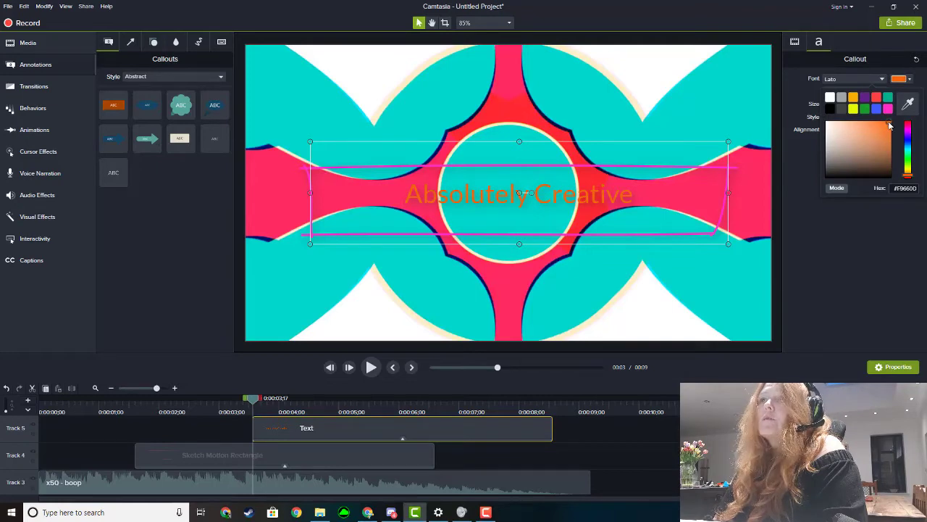
# Step: Set the title text's font to indierock and its size to 93
pyautogui.click(872, 81)
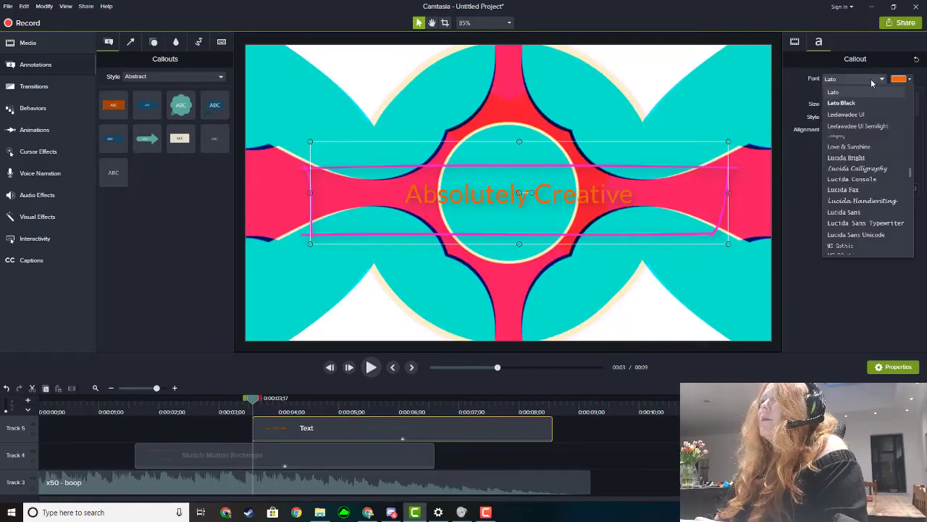
pyautogui.click(846, 147)
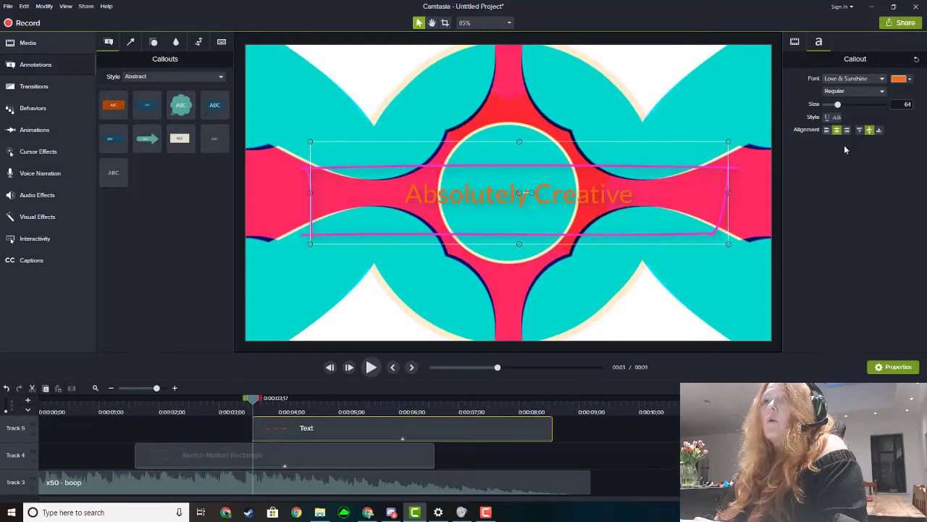
pyautogui.scroll(3, 866, 81)
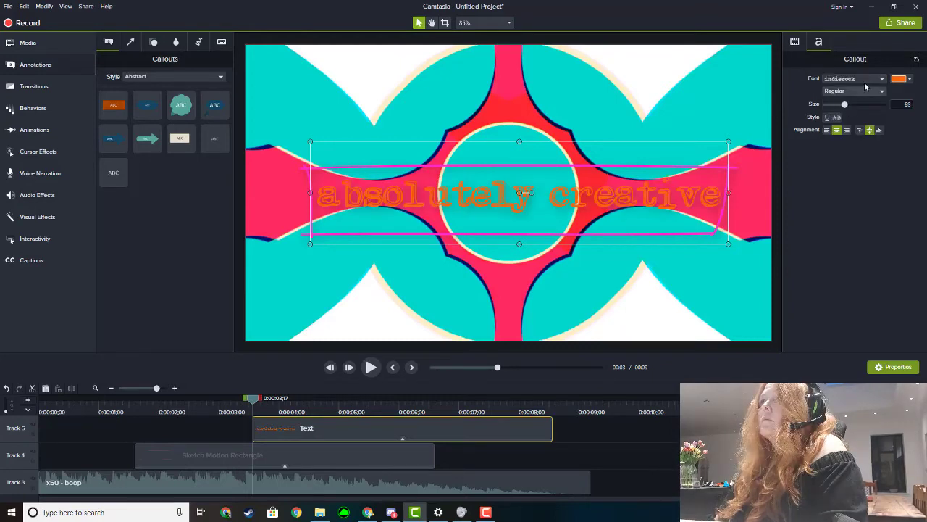
pyautogui.click(866, 81)
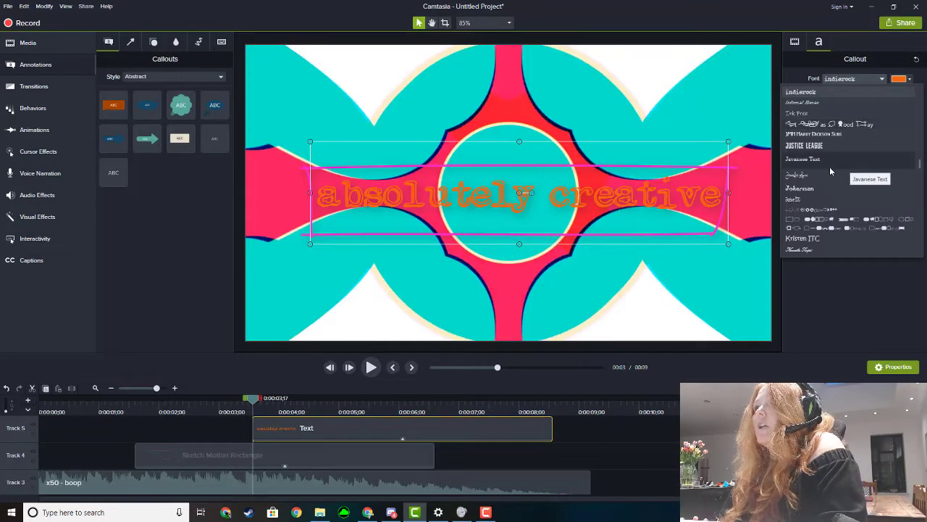
pyautogui.click(649, 199)
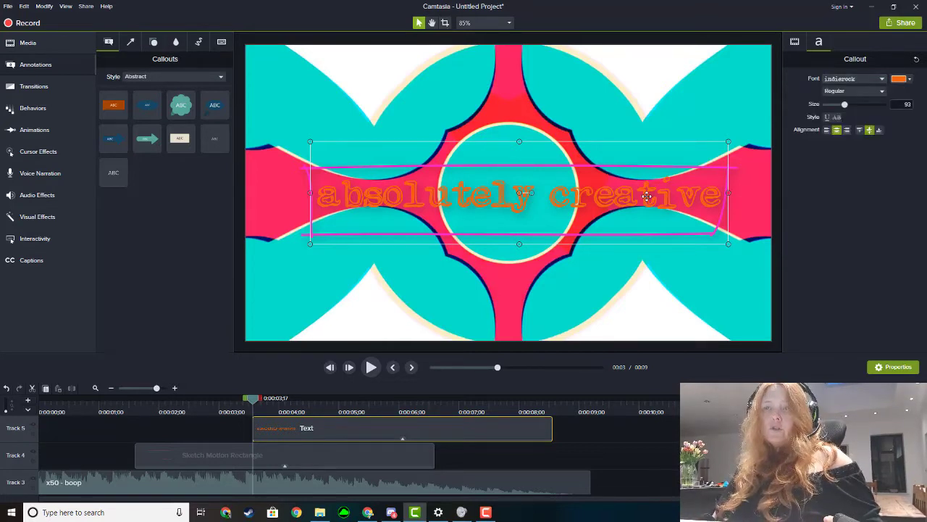
# Step: Play back the title and rectangle from 0:00:03;22 and pause after the rectangle disappears
pyautogui.hotkey('ctrl', 'a')
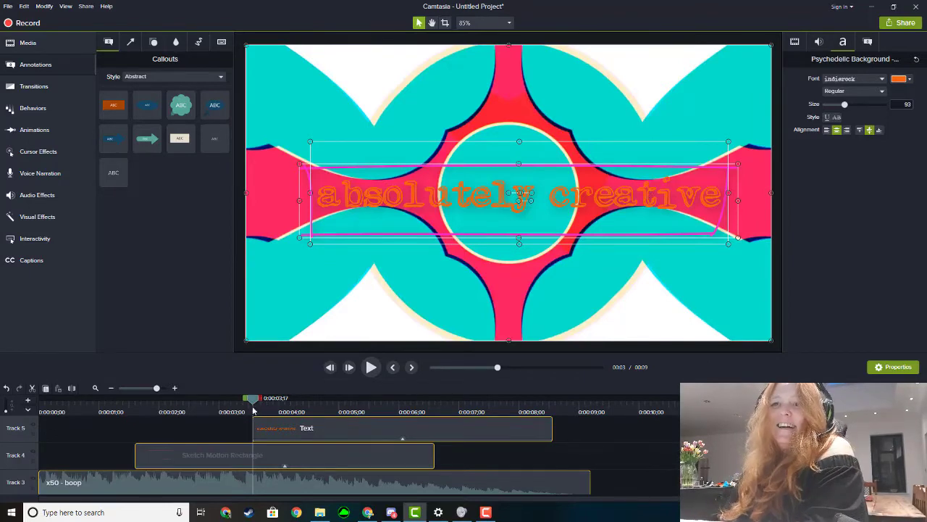
pyautogui.moveTo(254, 410); pyautogui.dragTo(265, 399)
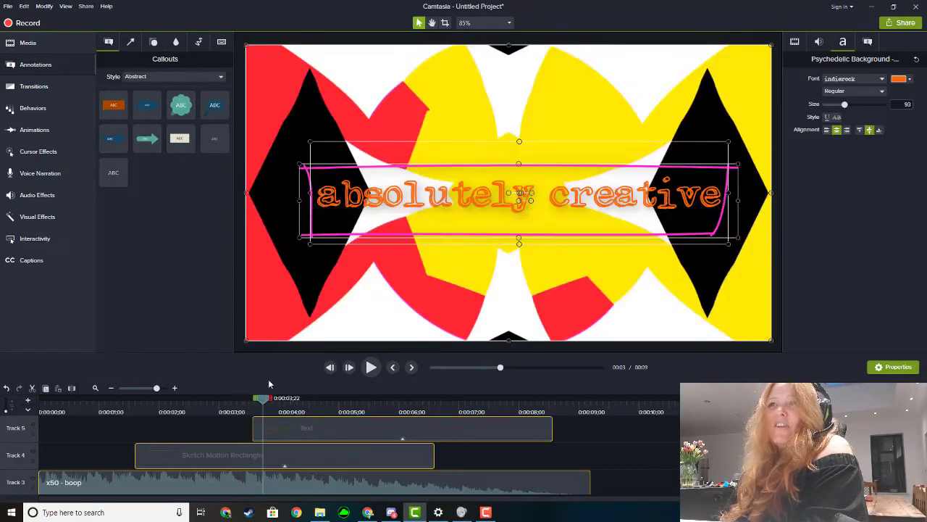
pyautogui.doubleClick(428, 201)
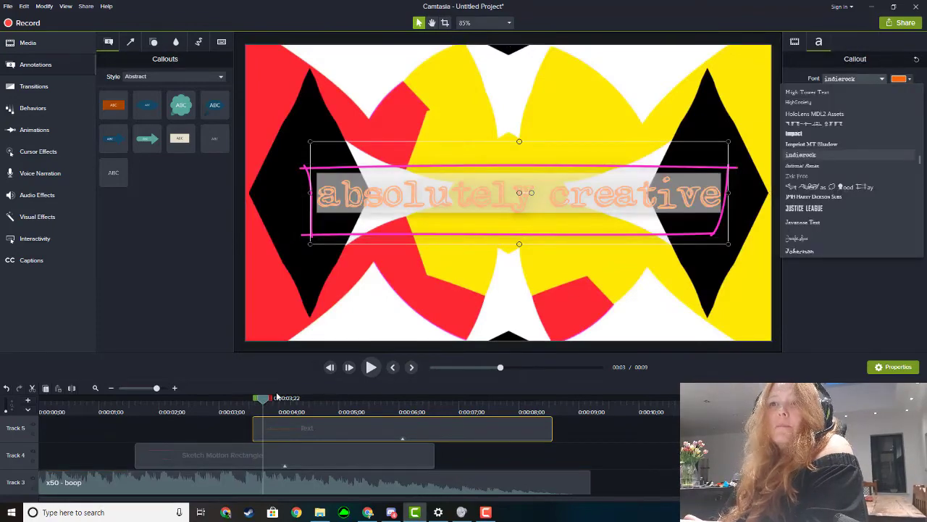
pyautogui.click(371, 367)
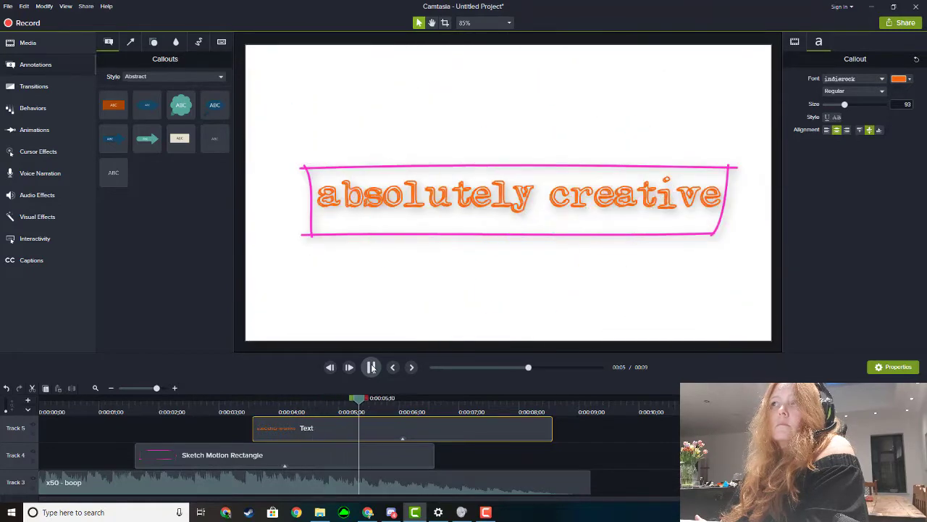
pyautogui.click(368, 369)
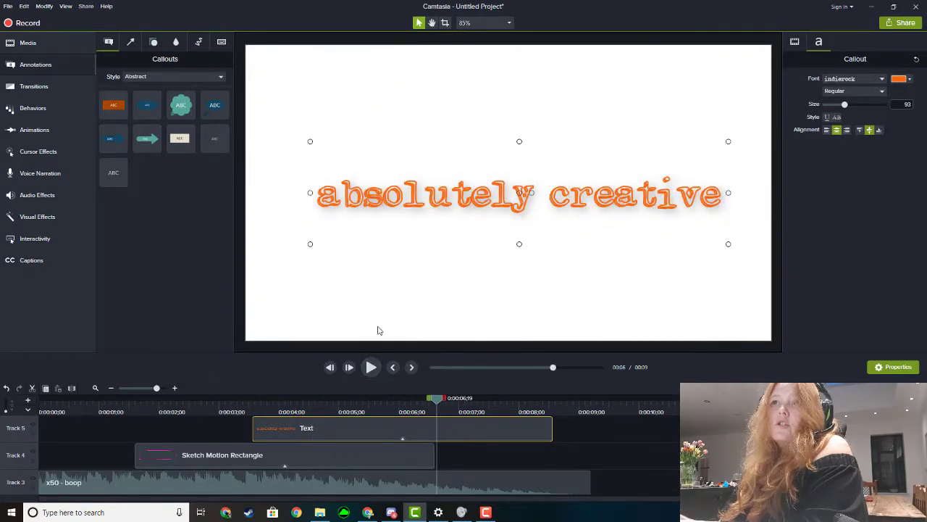
# Step: Shift both annotations earlier, starting the sketch rectangle at 0:00:00;00 and the text at about 0.3 seconds
pyautogui.click(80, 414)
pyautogui.moveTo(301, 425); pyautogui.dragTo(268, 424)
pyautogui.moveTo(178, 448); pyautogui.dragTo(113, 456)
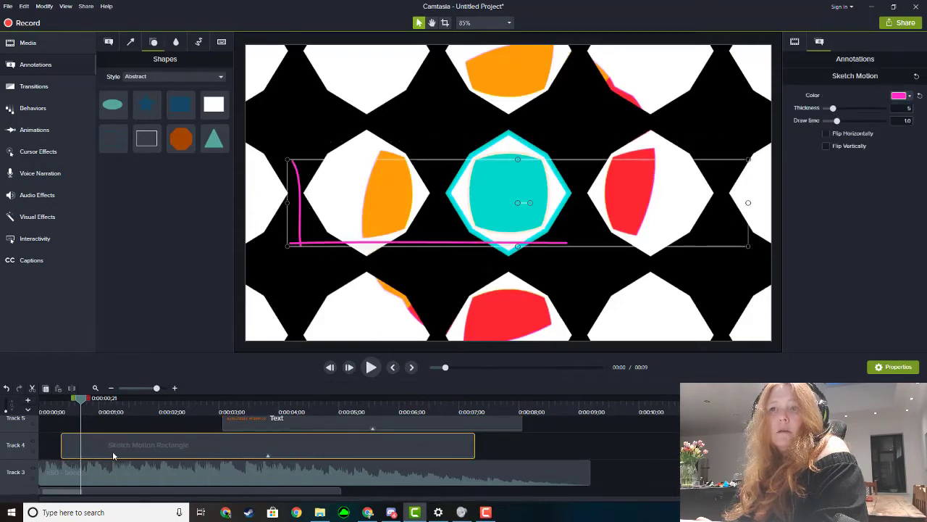
pyautogui.moveTo(280, 418); pyautogui.dragTo(151, 428)
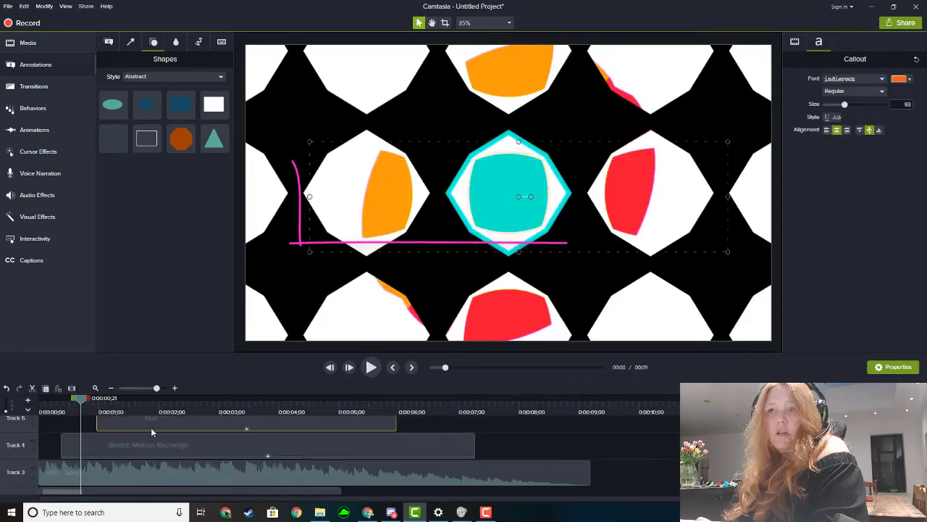
pyautogui.moveTo(247, 450)
pyautogui.mouseDown()
pyautogui.moveTo(224, 449)
pyautogui.moveTo(196, 427)
pyautogui.moveTo(170, 428)
pyautogui.moveTo(185, 427)
pyautogui.mouseUp()
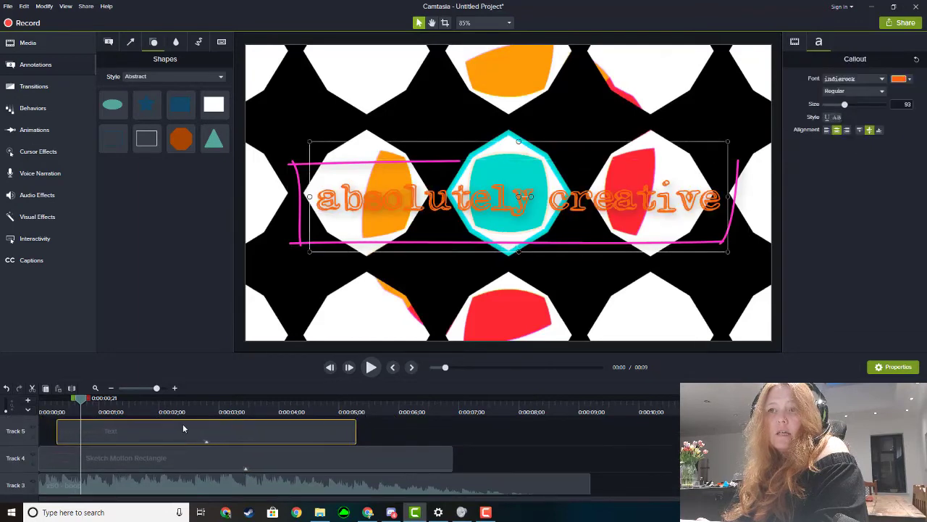
# Step: Split the Sketch Motion Rectangle at the text's end, 0:00:05;08, and delete the remainder
pyautogui.moveTo(83, 398); pyautogui.dragTo(354, 411)
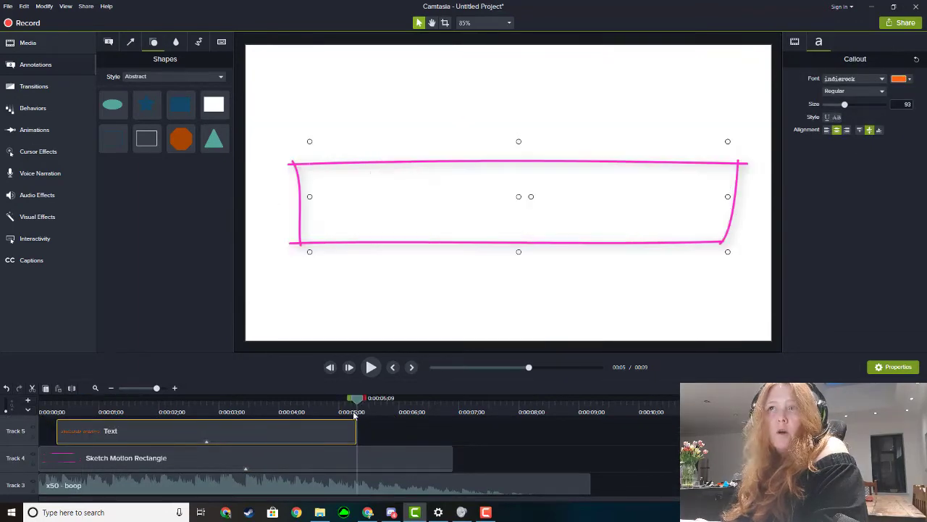
pyautogui.click(353, 412)
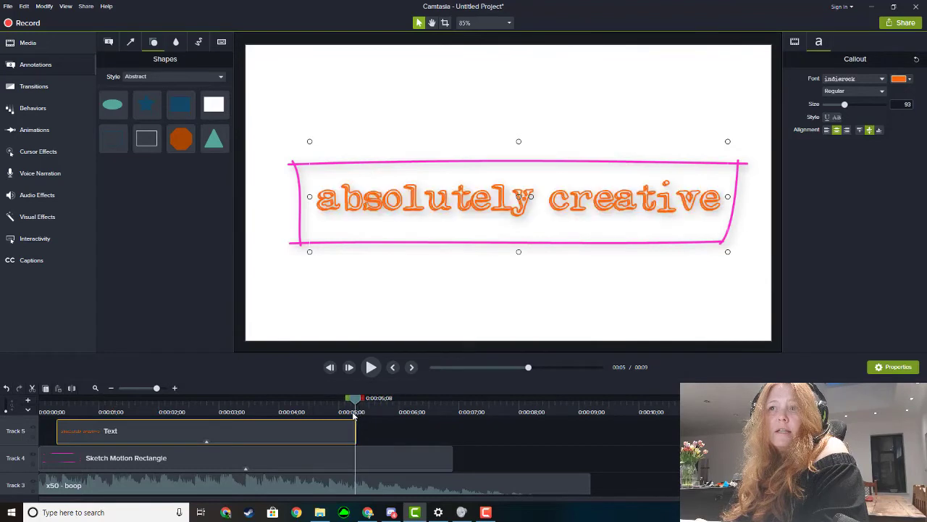
pyautogui.click(435, 464)
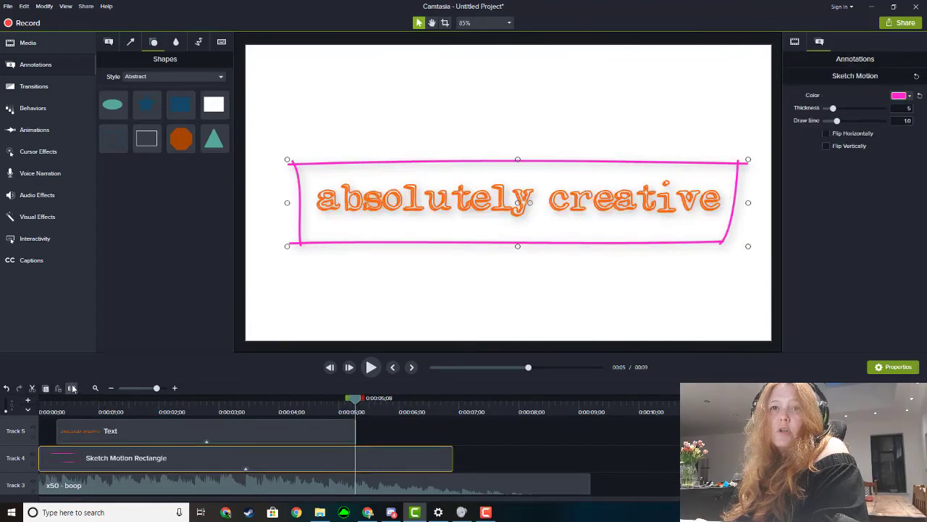
pyautogui.press('s')
pyautogui.click(58, 456)
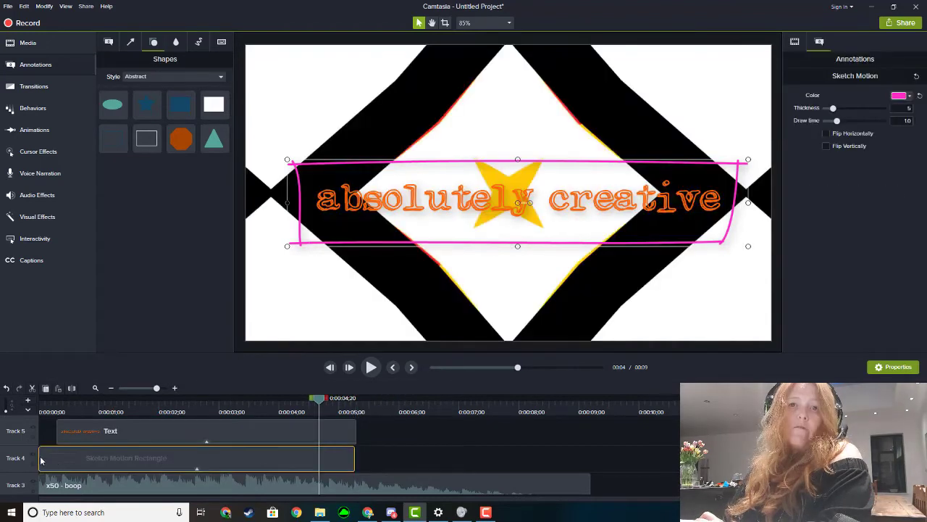
# Step: Trim the rectangle's start to about 0.8 seconds and the text's start to about 1.6 seconds, and play from the beginning
pyautogui.moveTo(42, 457)
pyautogui.mouseDown()
pyautogui.moveTo(77, 456)
pyautogui.moveTo(135, 430)
pyautogui.mouseUp()
pyautogui.click(57, 430)
pyautogui.click(41, 401)
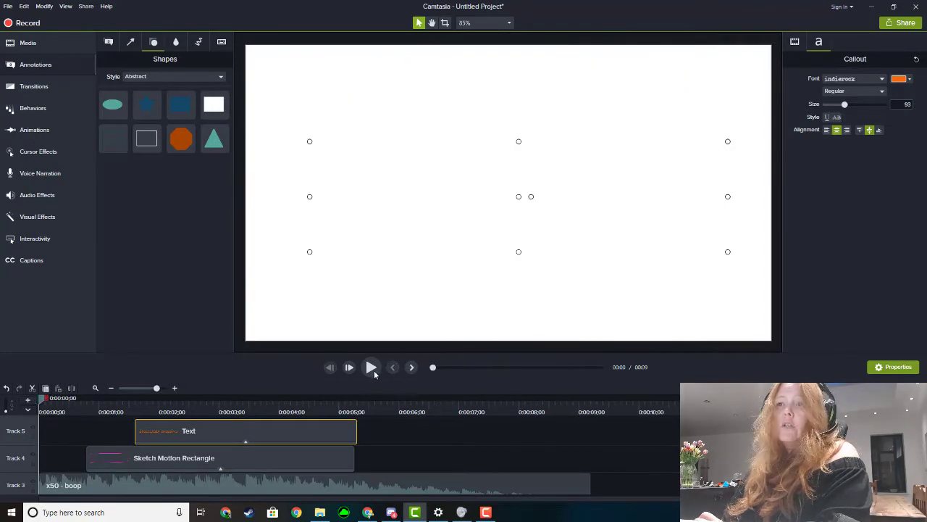
pyautogui.click(374, 370)
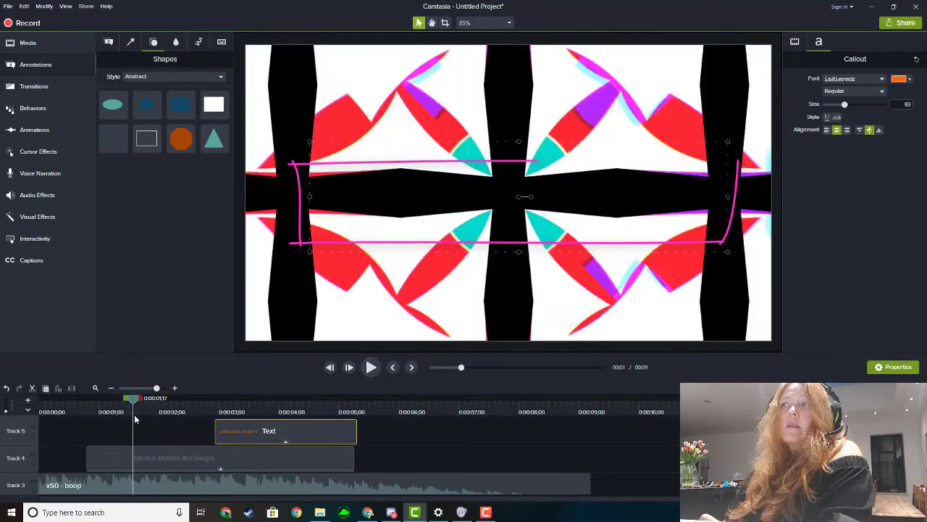
# Step: Move the shortened text so that it starts at 0:00:01;24
pyautogui.moveTo(134, 419); pyautogui.dragTo(150, 413)
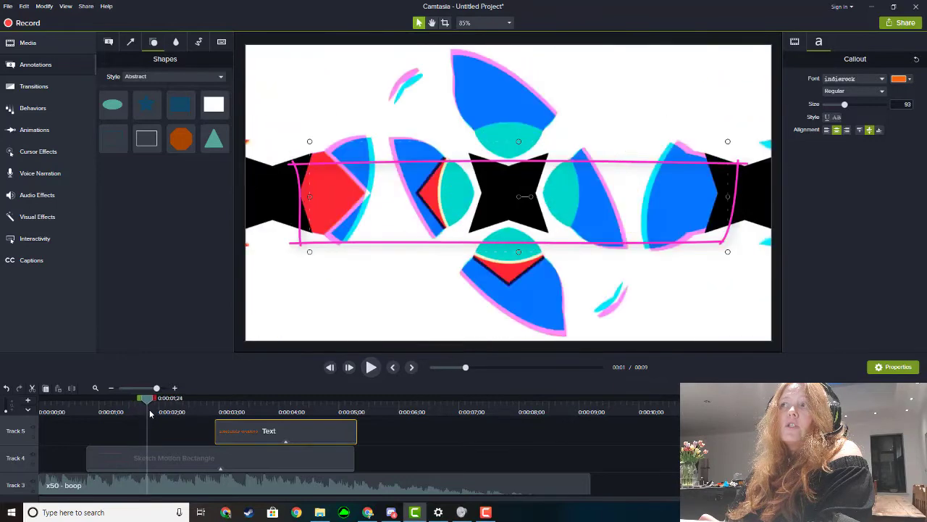
pyautogui.moveTo(248, 444); pyautogui.dragTo(185, 433)
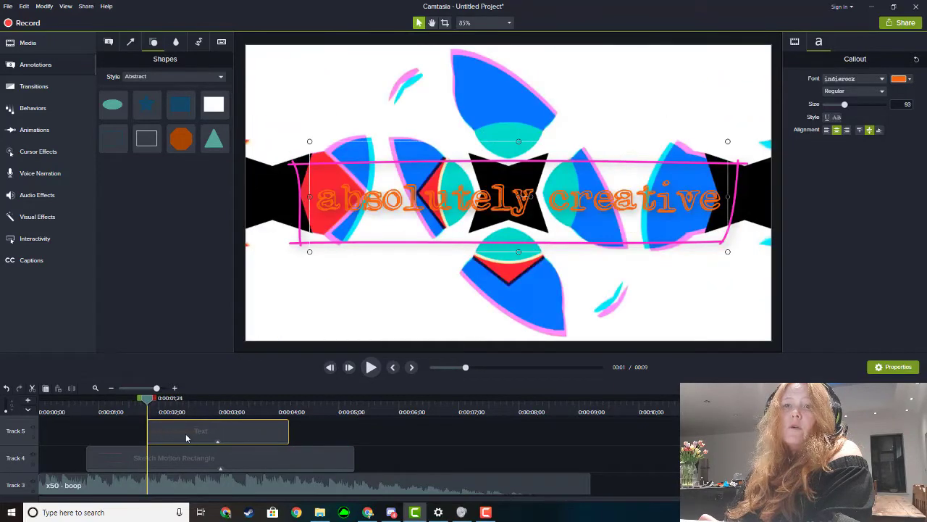
# Step: Export the frame at 0:00:05;07 as a PNG into the Screenshots folder under its suggested name
pyautogui.click(34, 86)
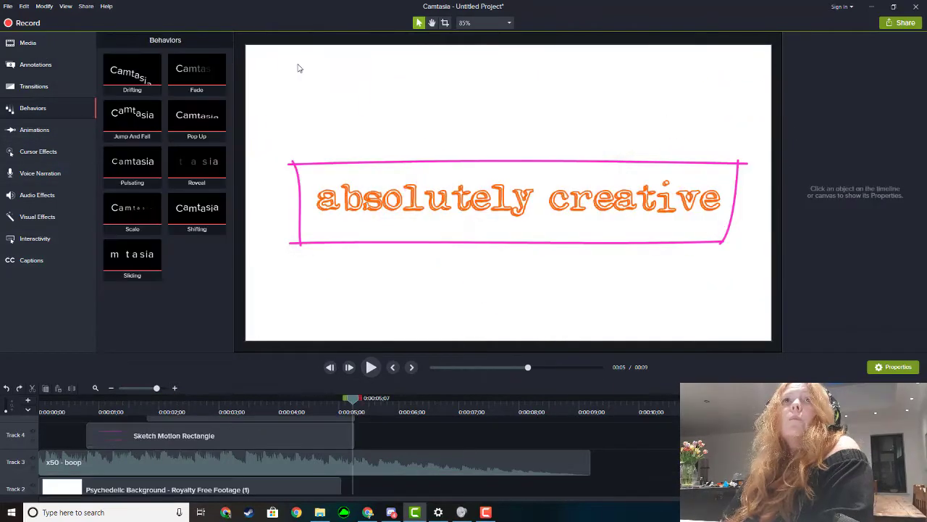
pyautogui.click(85, 6)
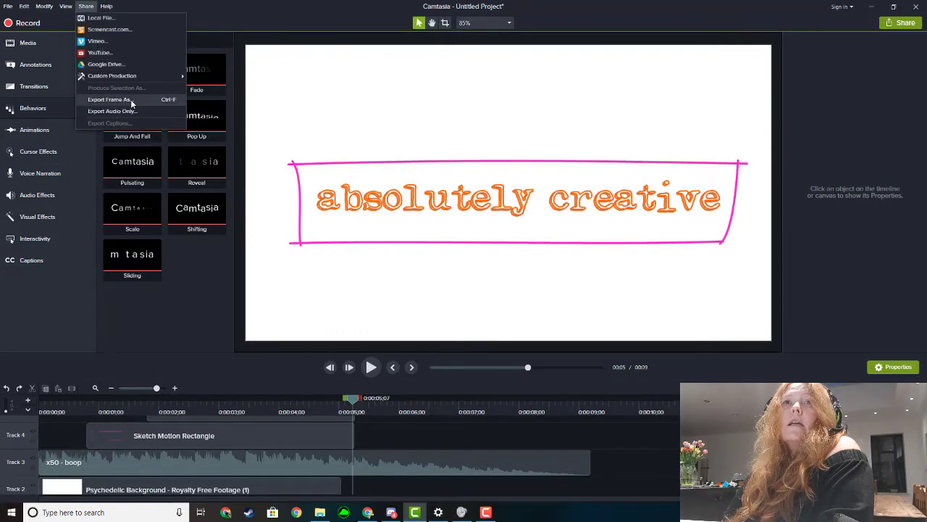
pyautogui.click(133, 101)
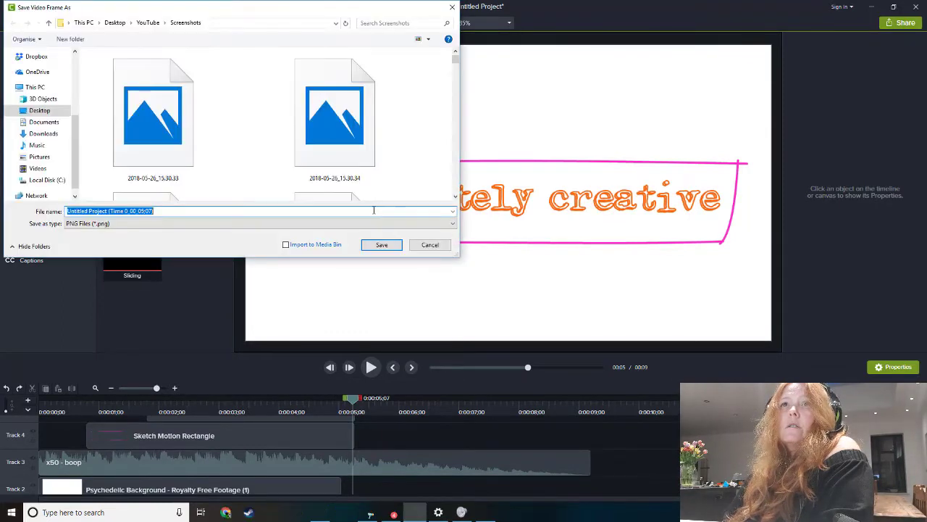
pyautogui.click(380, 245)
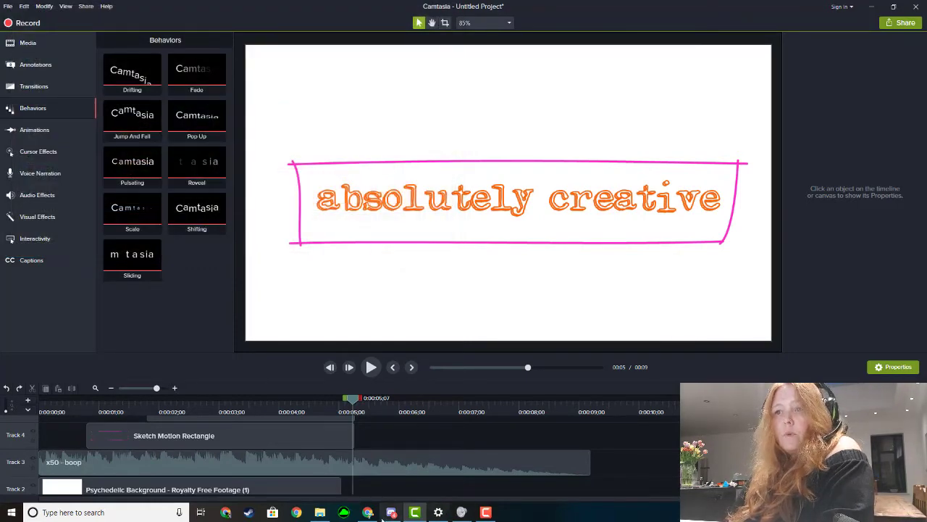
# Step: Import the exported title frame from the Screenshots folder into the Media Bin and minimize the file window
pyautogui.click(317, 512)
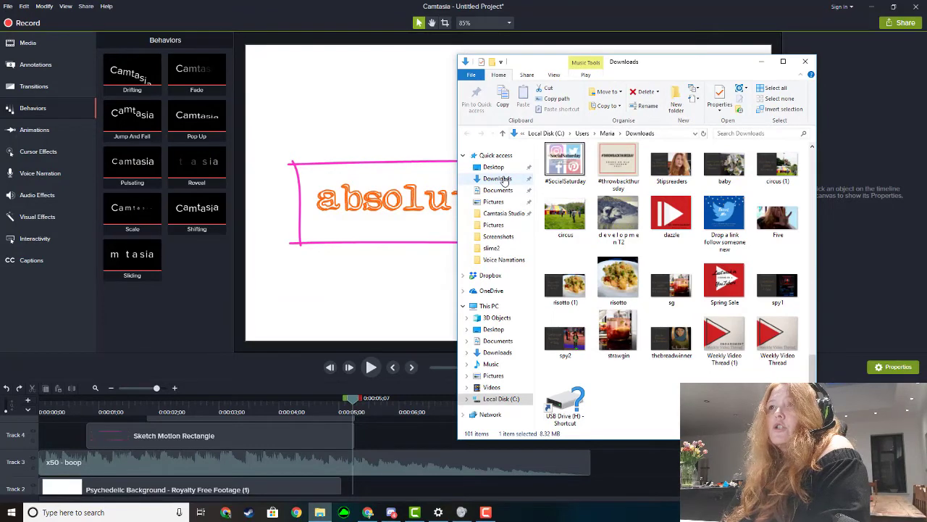
pyautogui.click(499, 236)
pyautogui.moveTo(673, 322); pyautogui.dragTo(163, 233)
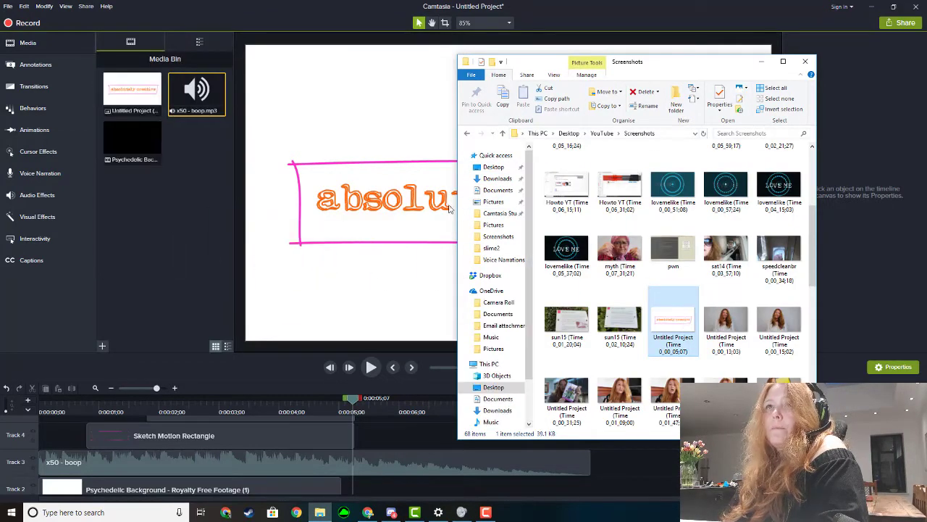
pyautogui.click(762, 62)
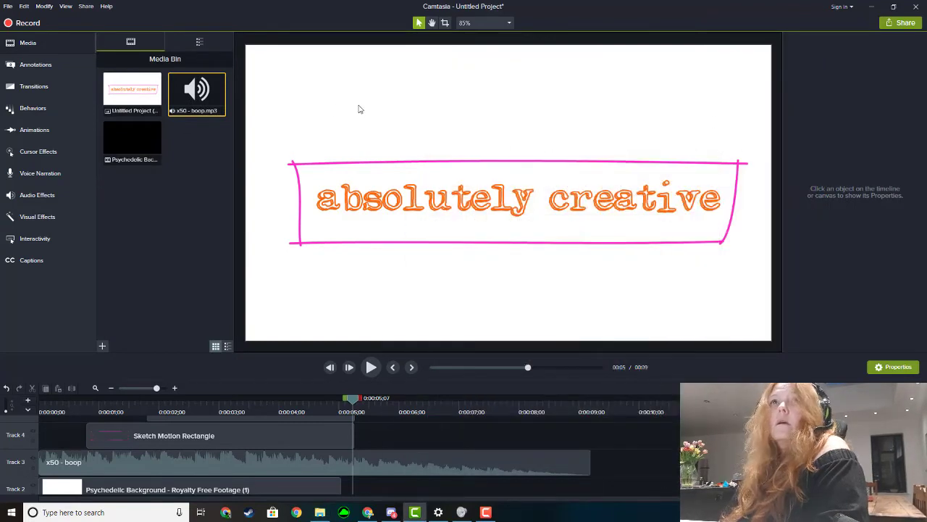
# Step: Place the exported title still on Track 2 directly after the background clip and play the project from the beginning
pyautogui.moveTo(132, 93); pyautogui.dragTo(331, 447)
pyautogui.moveTo(355, 404); pyautogui.dragTo(467, 404)
pyautogui.click(371, 367)
pyautogui.click(371, 367)
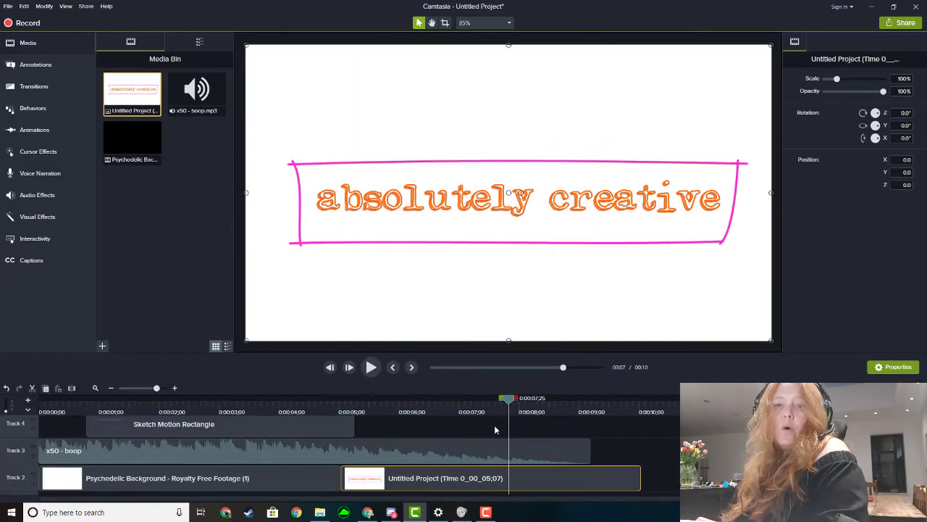
pyautogui.click(330, 367)
pyautogui.click(370, 368)
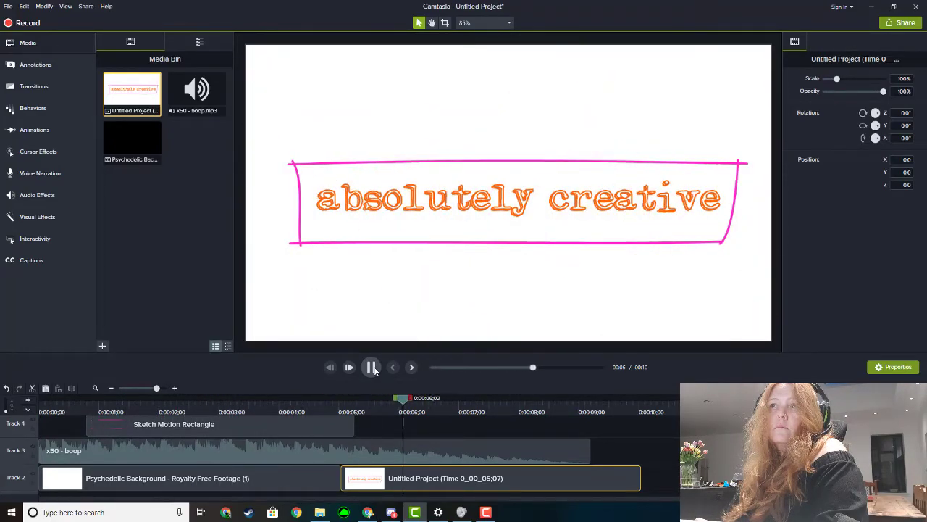
# Step: Shorten the title still on Track 2 so that it ends at about 5.4 seconds
pyautogui.moveTo(534, 431); pyautogui.dragTo(592, 429)
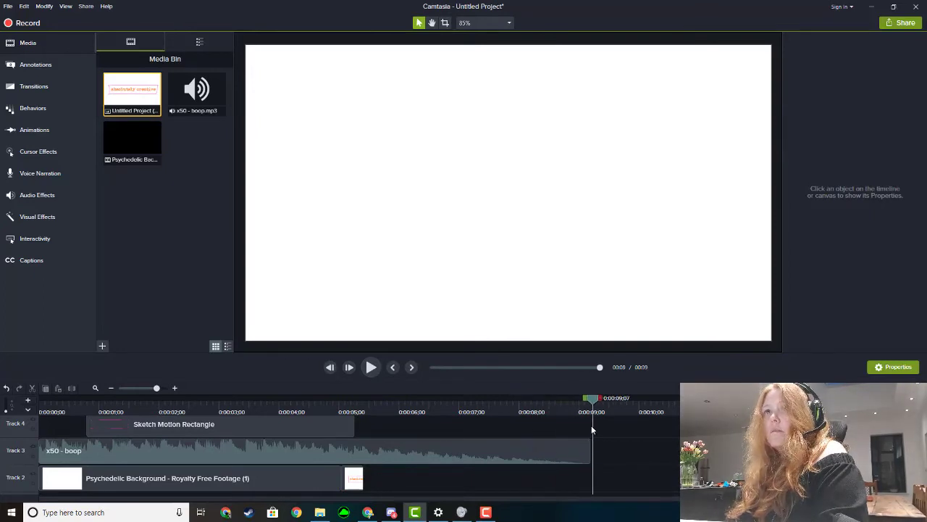
pyautogui.moveTo(590, 430); pyautogui.dragTo(251, 444)
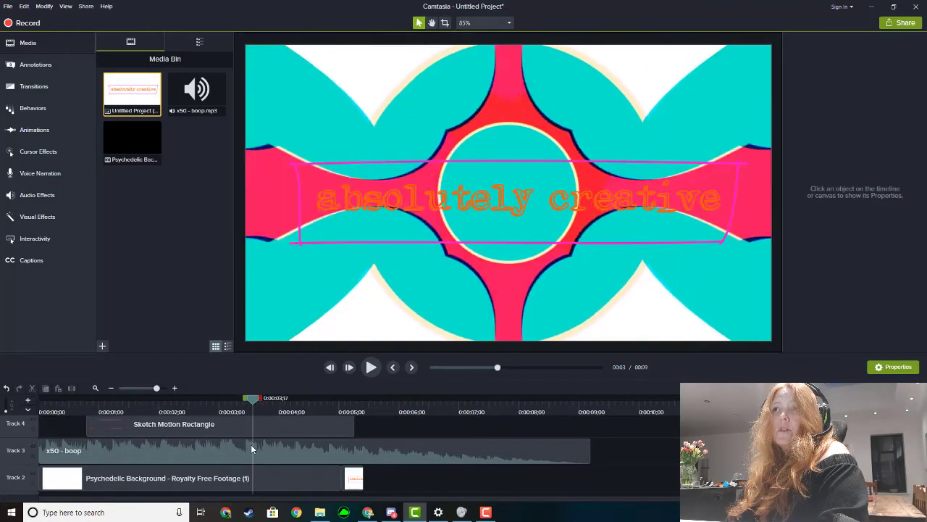
pyautogui.moveTo(253, 411); pyautogui.dragTo(177, 414)
# Step: Narrow the Sketch Motion Rectangle to roughly half its width and paste a copy beside it
pyautogui.click(292, 426)
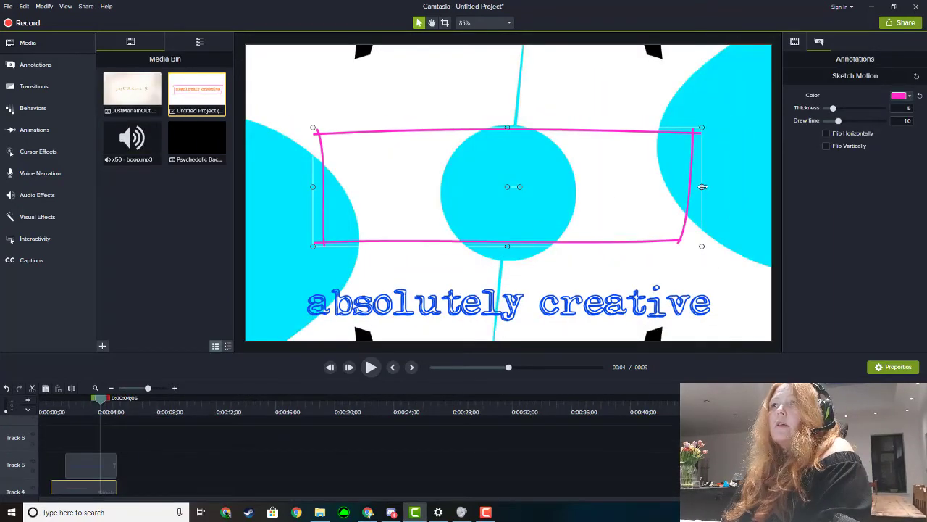
pyautogui.moveTo(703, 187)
pyautogui.mouseDown()
pyautogui.moveTo(469, 188)
pyautogui.moveTo(561, 187)
pyautogui.mouseUp()
pyautogui.hotkey('ctrl', 'v')
pyautogui.moveTo(406, 192); pyautogui.dragTo(418, 190)
# Step: Move the "absolutely creative" text above the two sketch rectangles and fine-tune the rectangle placement to form an end screen
pyautogui.click(449, 307)
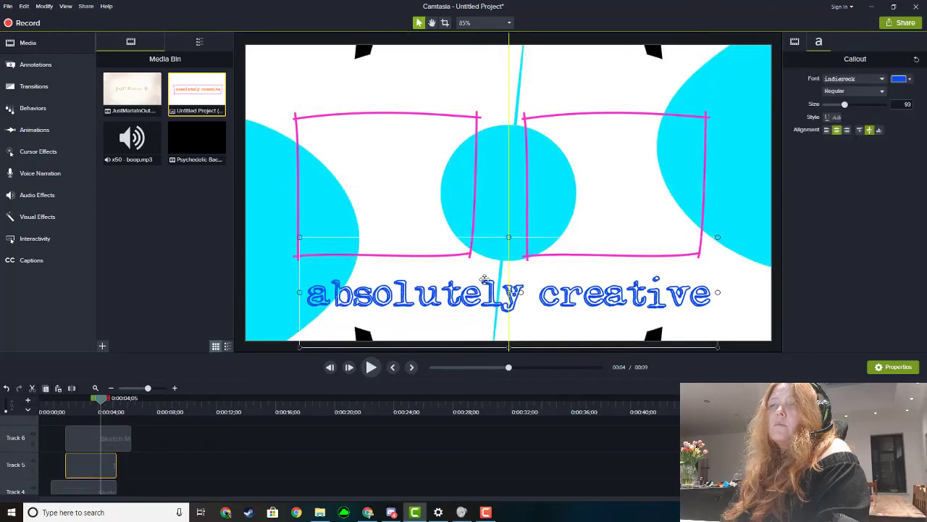
pyautogui.moveTo(486, 290); pyautogui.dragTo(500, 78)
pyautogui.moveTo(373, 254); pyautogui.dragTo(377, 252)
pyautogui.click(389, 313)
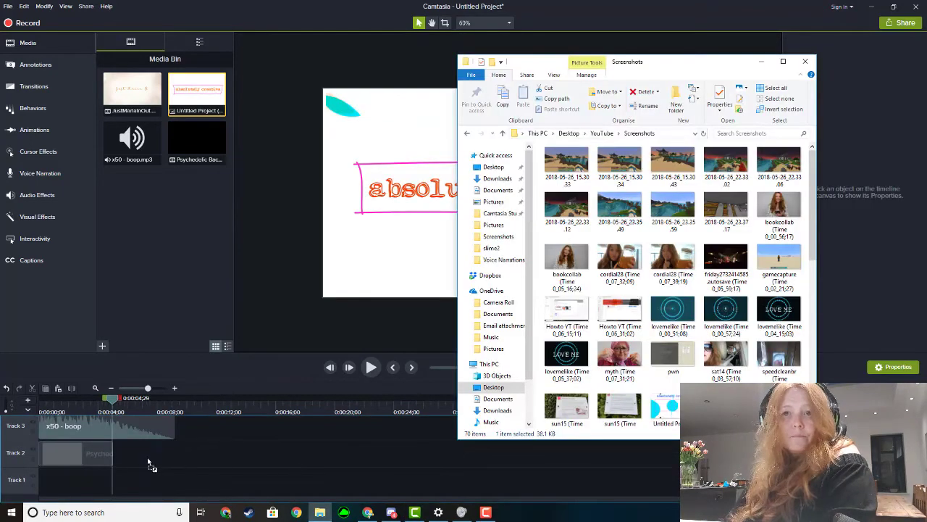
# Step: Place the new title still on Track 2 directly after the background clip and play across the join
pyautogui.moveTo(142, 458); pyautogui.dragTo(147, 454)
pyautogui.click(29, 411)
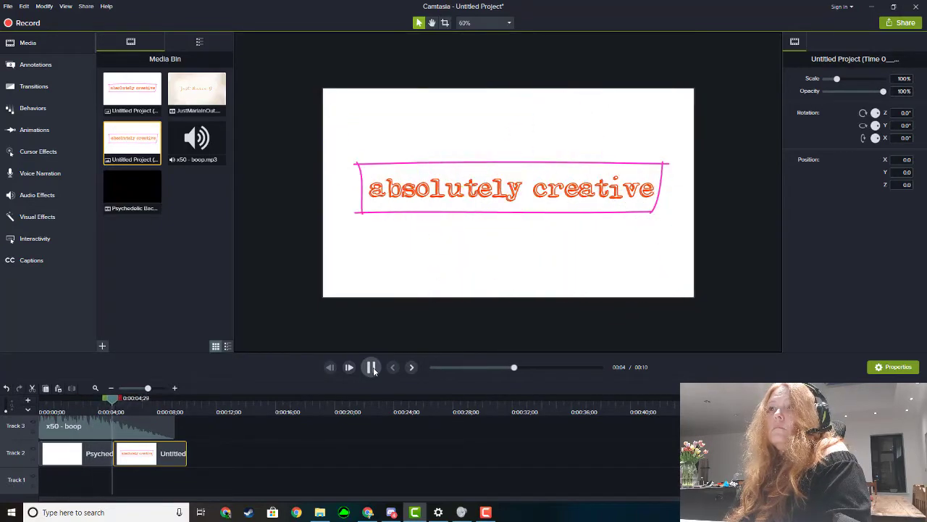
pyautogui.click(371, 367)
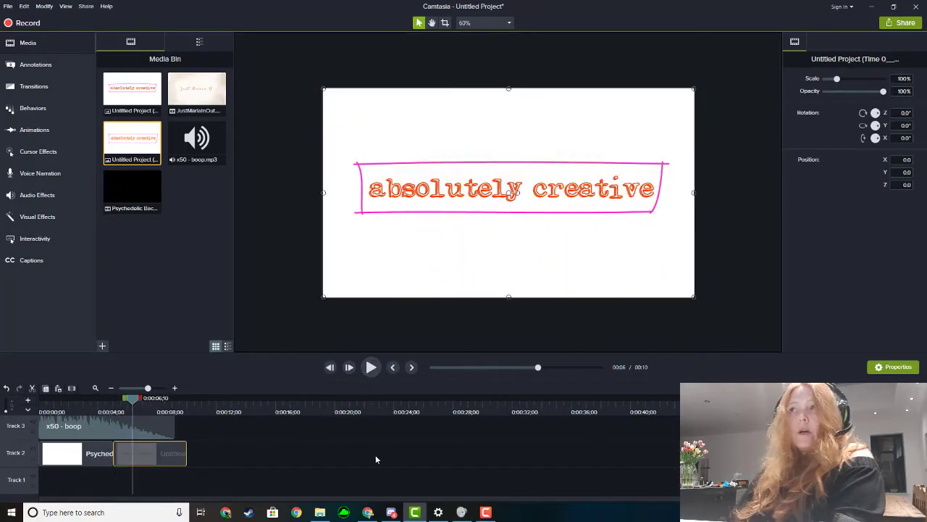
# Step: Trim the title still to the music's end, cut it at 0:00:06;09 and delete the remainder
pyautogui.scroll(2, 375, 458)
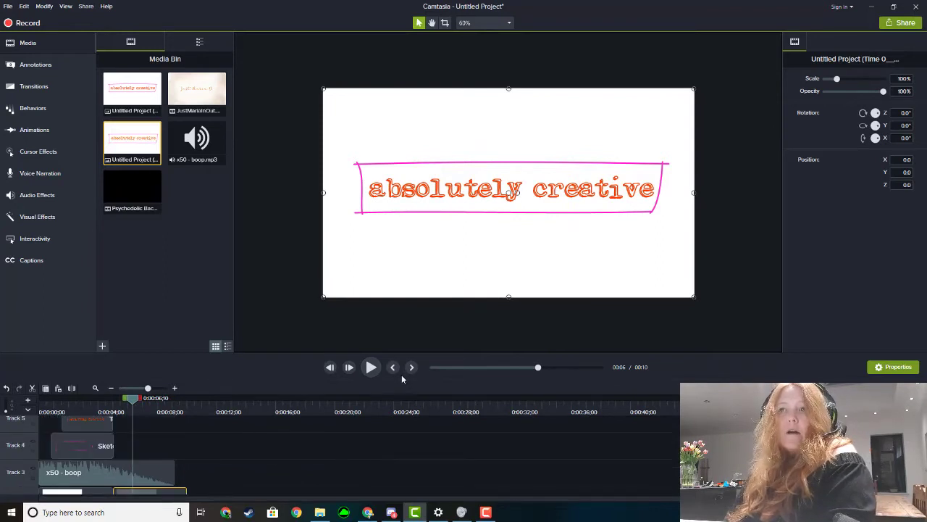
pyautogui.scroll(-2, 203, 484)
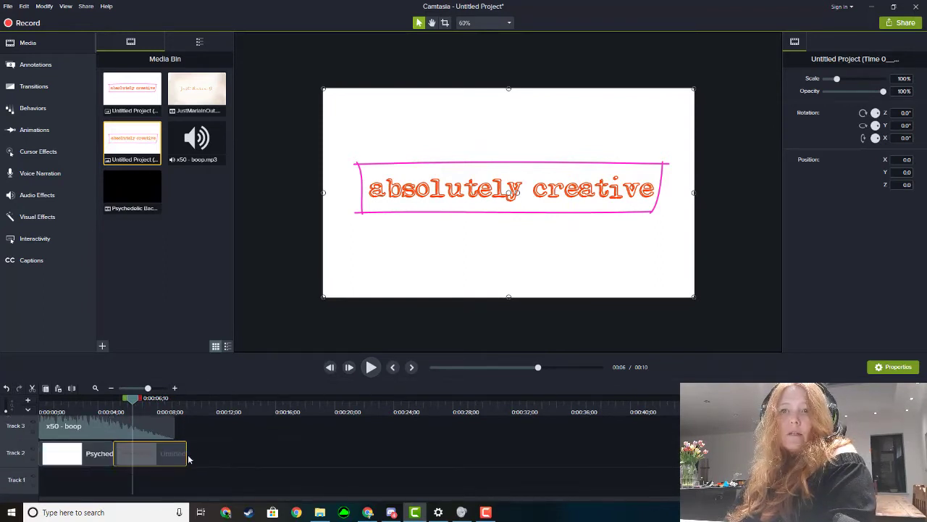
pyautogui.moveTo(186, 454); pyautogui.dragTo(148, 458)
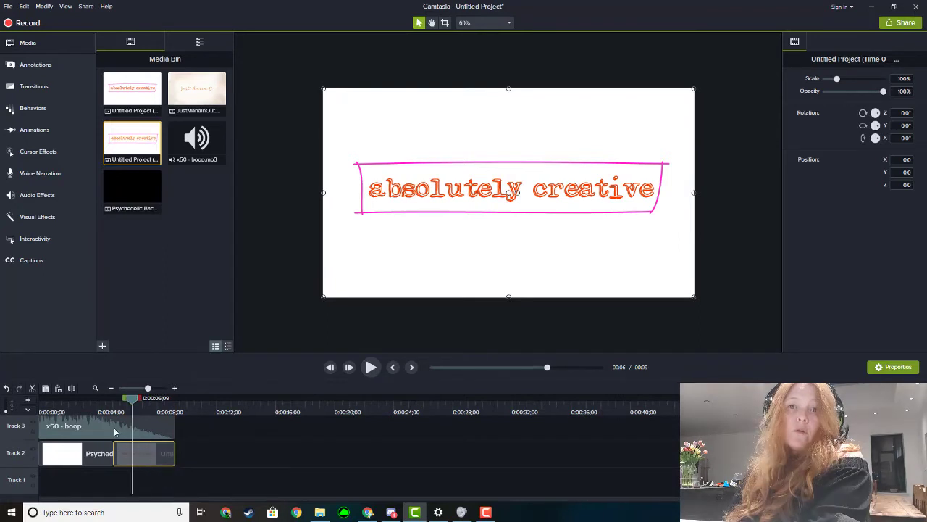
pyautogui.click(168, 454)
pyautogui.press('Delete')
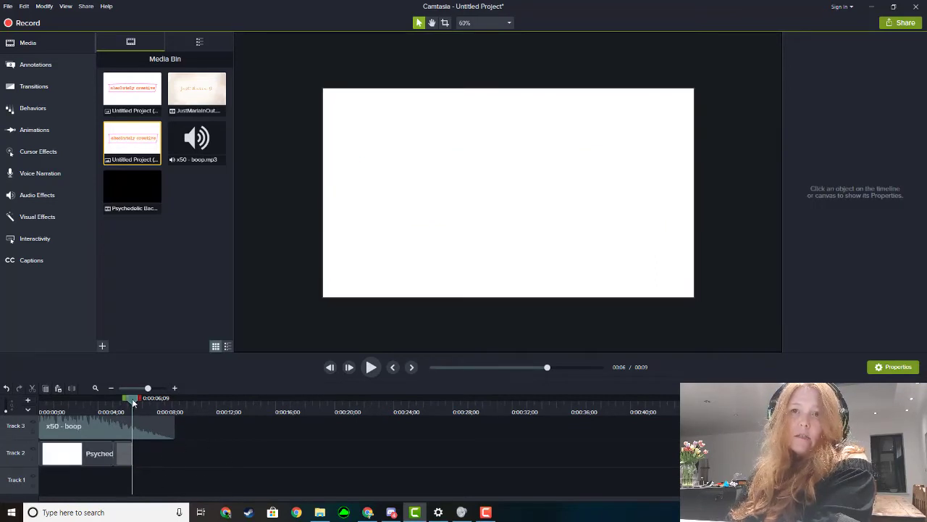
# Step: Copy the x50 - boop music clip and paste it on Track 3, starting at about 11.5 seconds
pyautogui.moveTo(133, 400); pyautogui.dragTo(1, 408)
pyautogui.rightClick(135, 423)
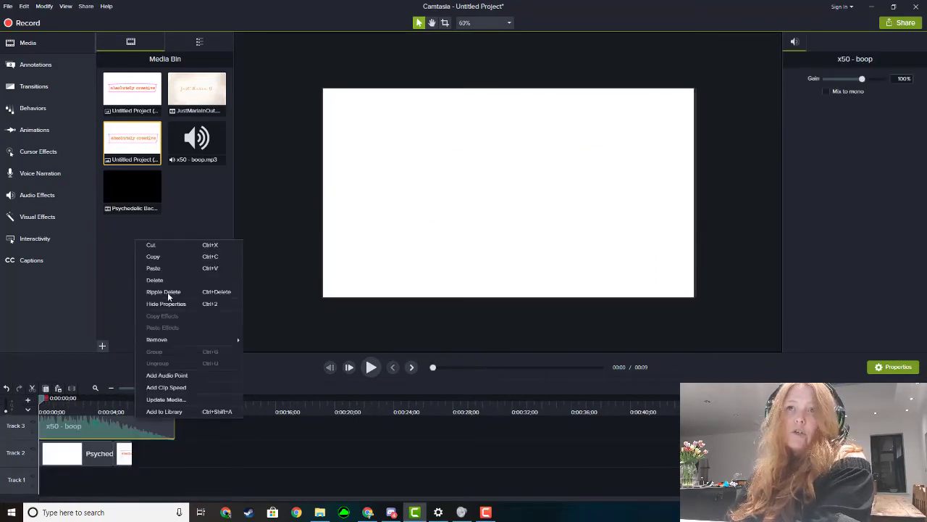
pyautogui.click(153, 256)
pyautogui.rightClick(309, 425)
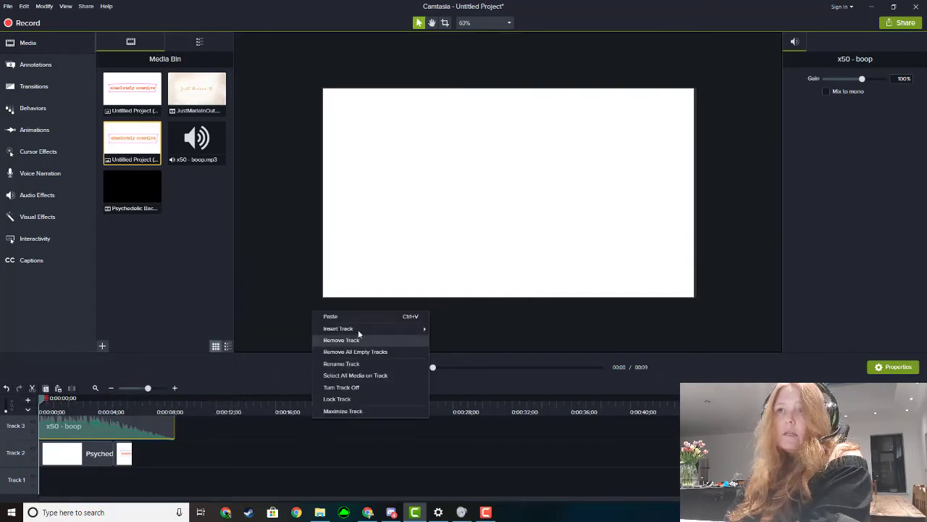
pyautogui.click(355, 317)
pyautogui.moveTo(323, 433); pyautogui.dragTo(223, 436)
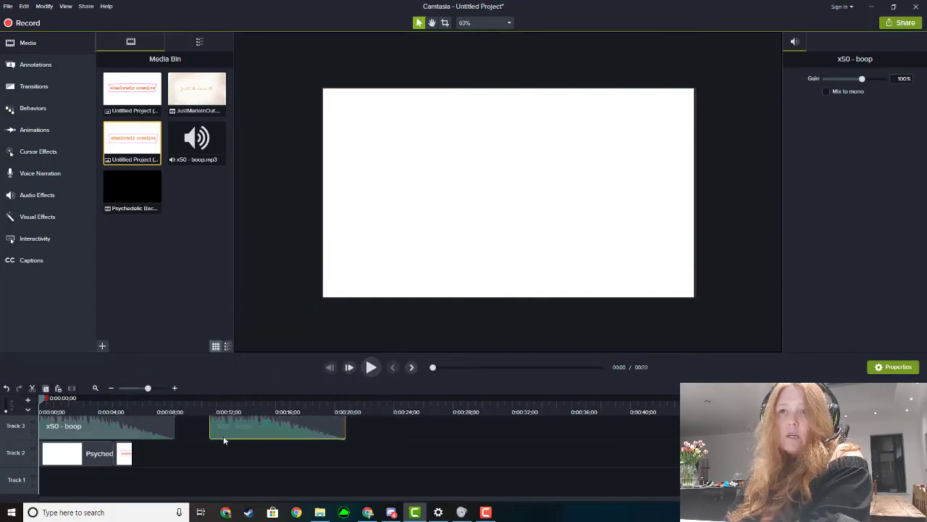
# Step: Remove the existing fade from the copied x50 - boop music clip
pyautogui.rightClick(273, 430)
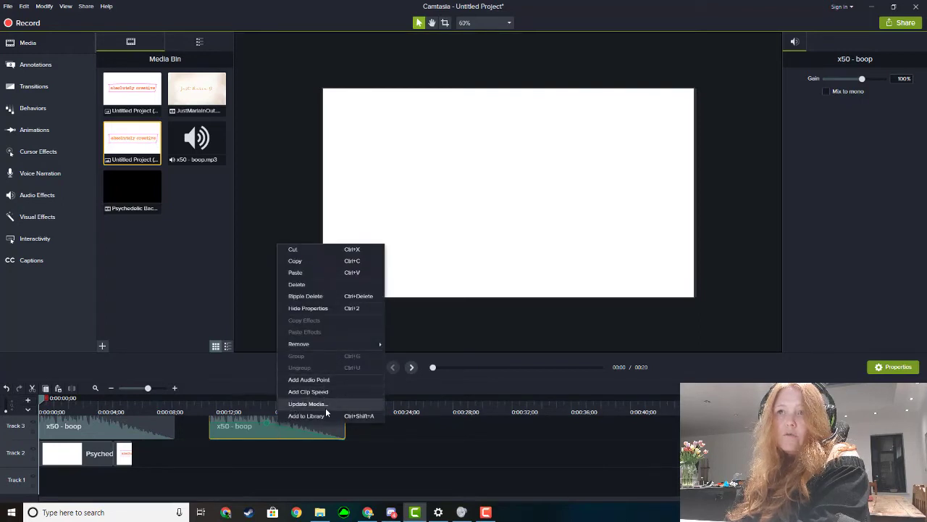
pyautogui.moveTo(320, 345)
pyautogui.click(420, 346)
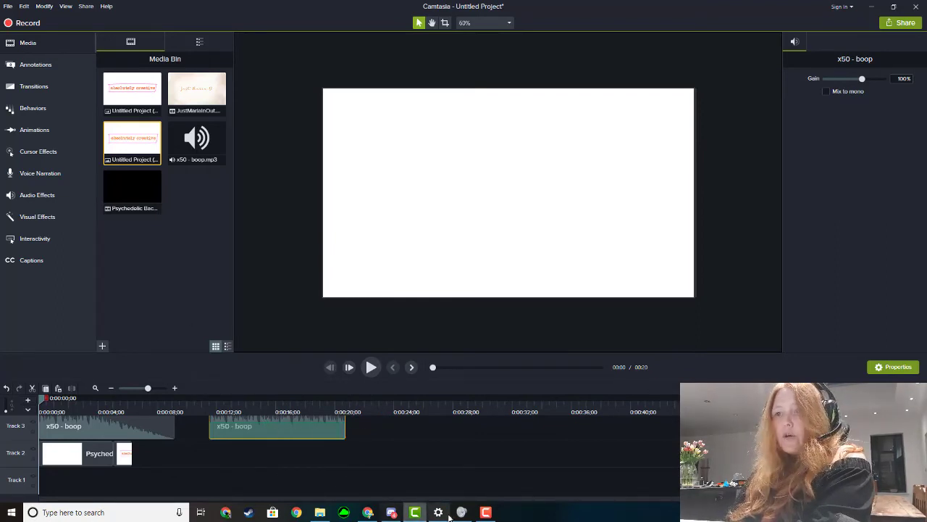
# Step: Add the two-rectangle end-screen still from the Screenshots folder to Track 2 beneath the copied music, matching its start and length
pyautogui.click(320, 512)
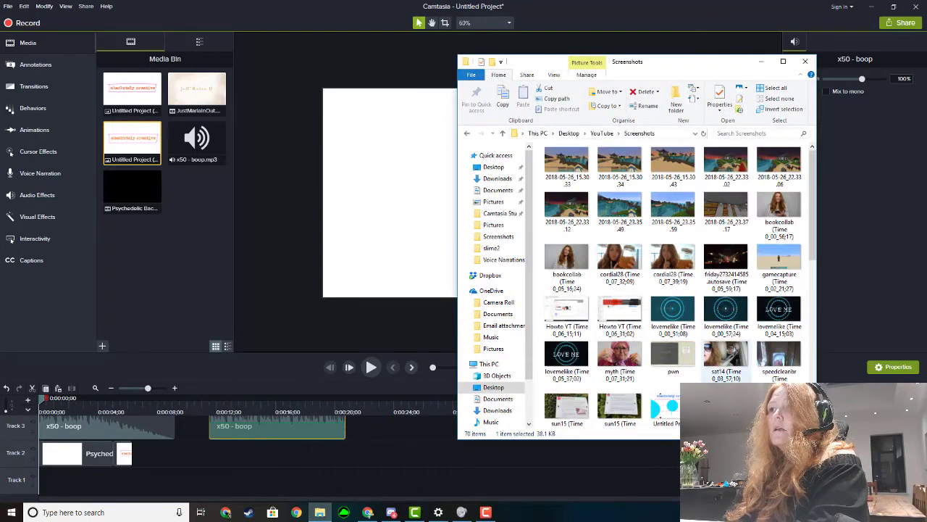
pyautogui.click(667, 408)
pyautogui.moveTo(667, 408); pyautogui.dragTo(459, 462)
pyautogui.moveTo(226, 450); pyautogui.dragTo(226, 452)
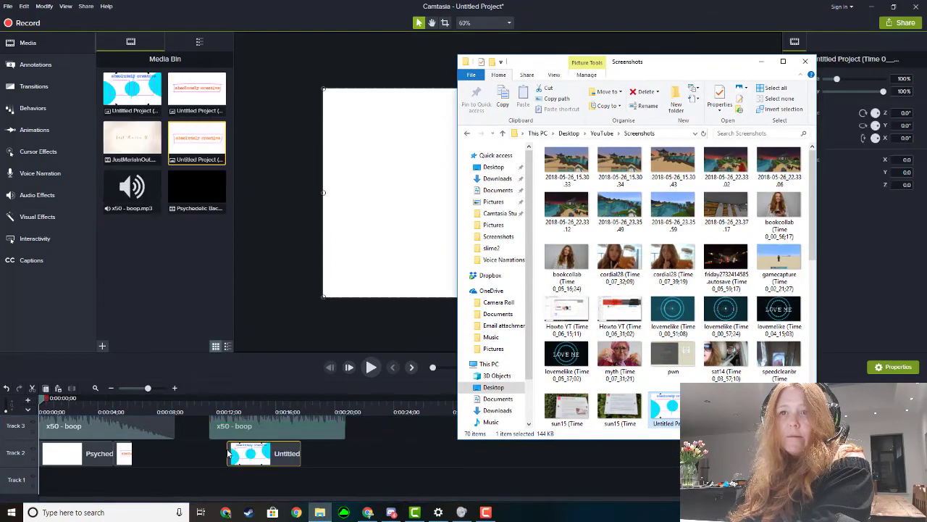
pyautogui.moveTo(41, 406); pyautogui.dragTo(209, 418)
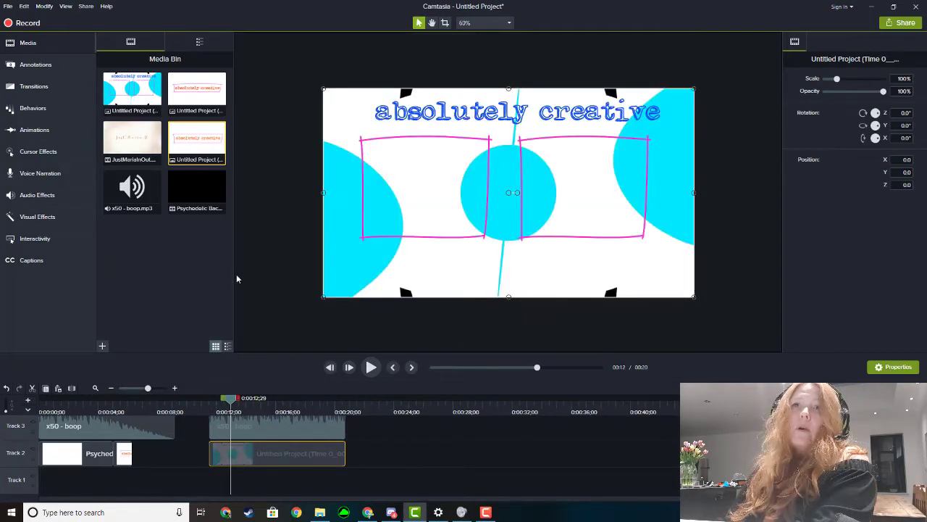
# Step: Fade the copied music in and out, and move it with the end-screen still to about 28.5 seconds
pyautogui.click(45, 196)
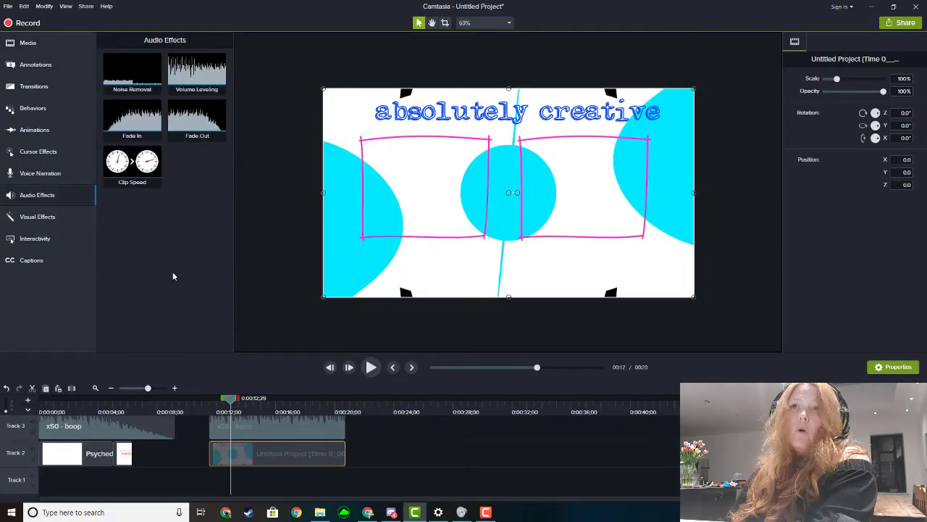
pyautogui.moveTo(307, 426); pyautogui.dragTo(338, 428)
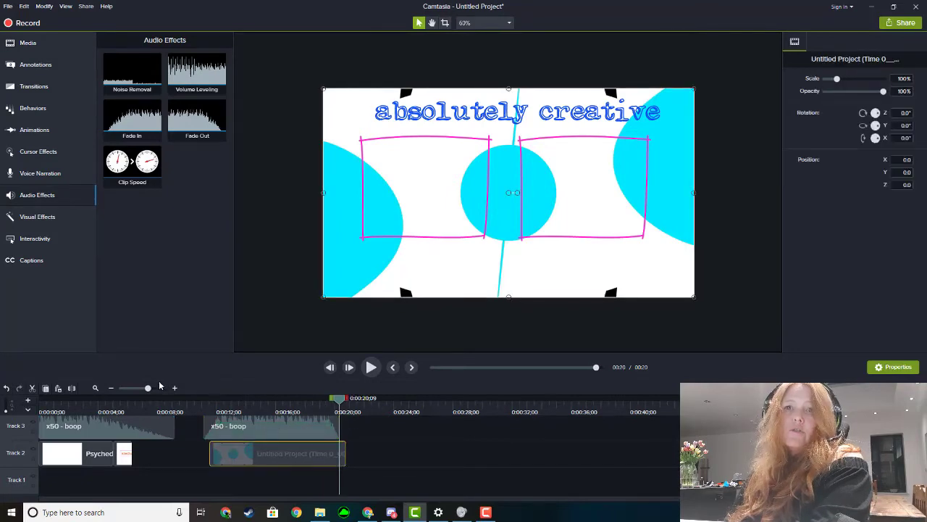
pyautogui.click(404, 465)
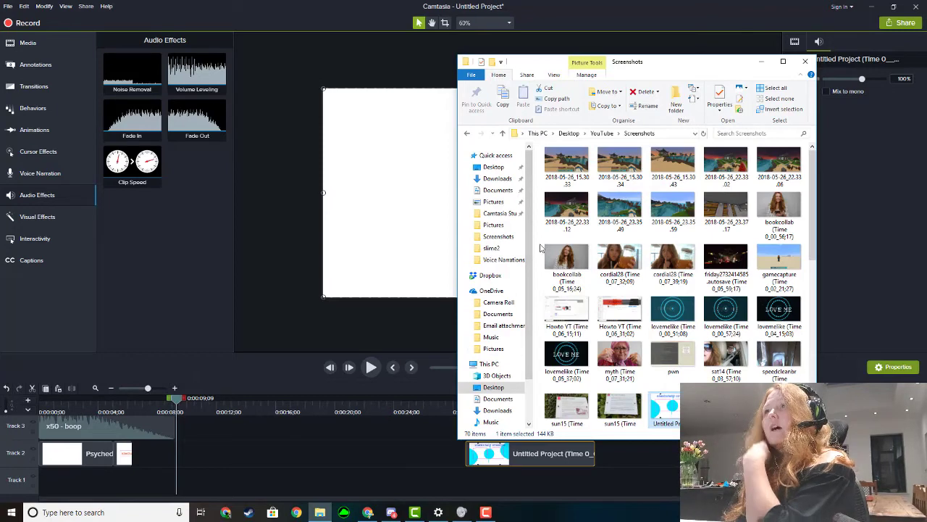
# Step: Add the MVI_6570 video from the YouTube folder to Track 1, starting where the title still ends, and play it
pyautogui.click(602, 133)
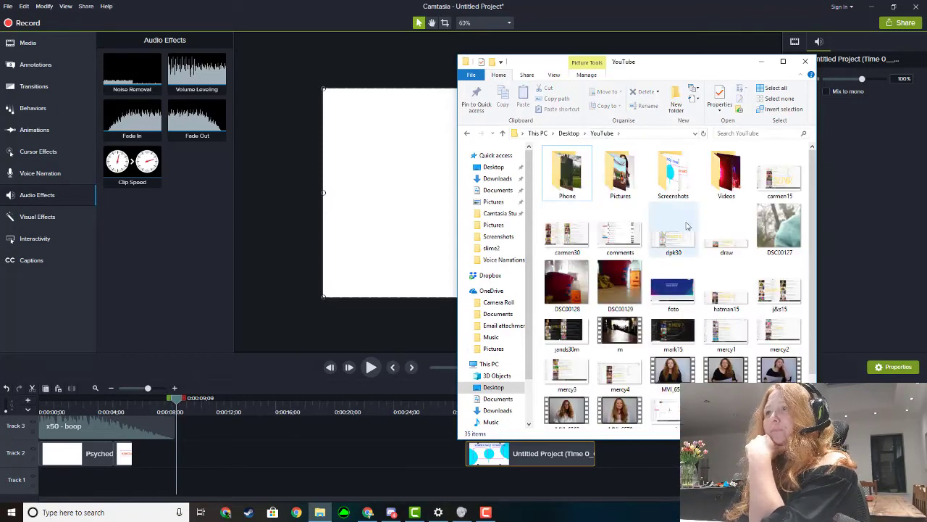
pyautogui.moveTo(673, 375); pyautogui.dragTo(171, 480)
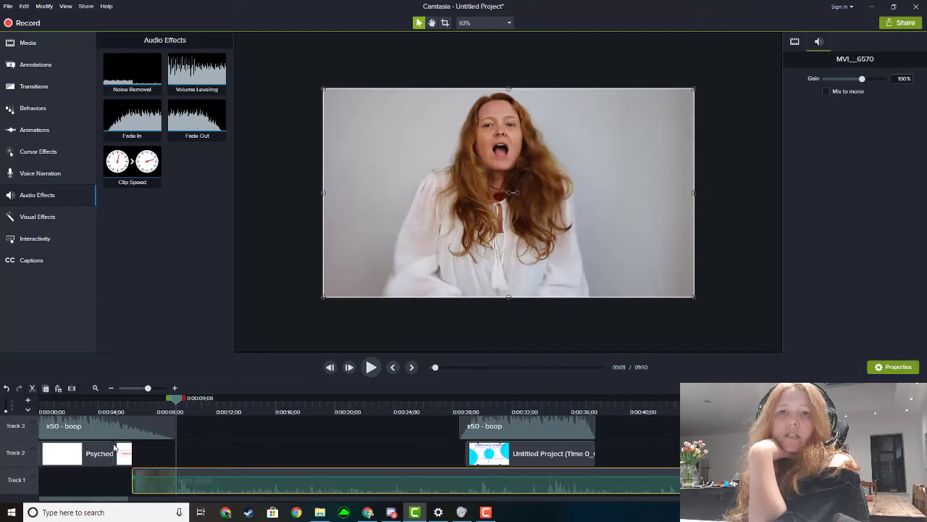
pyautogui.moveTo(208, 489); pyautogui.dragTo(115, 489)
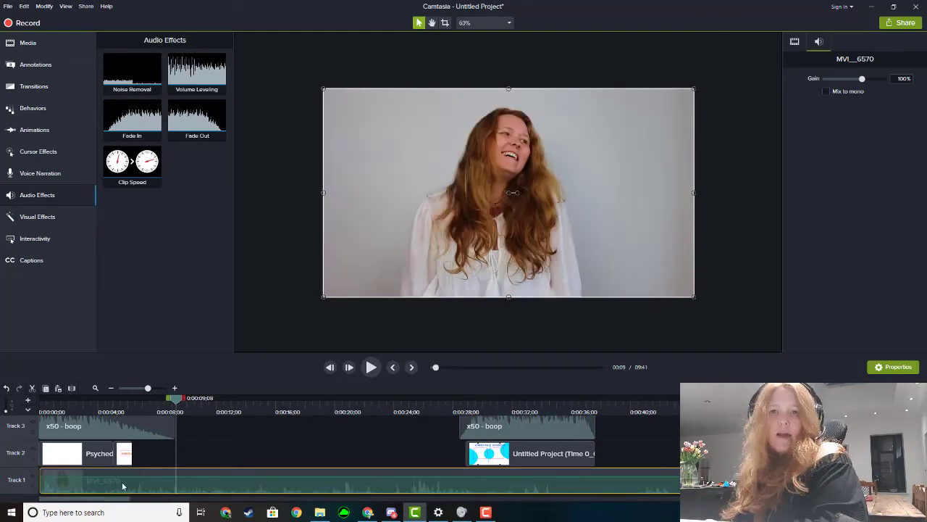
pyautogui.moveTo(195, 487)
pyautogui.mouseDown()
pyautogui.moveTo(239, 484)
pyautogui.moveTo(180, 487)
pyautogui.mouseUp()
pyautogui.click(371, 367)
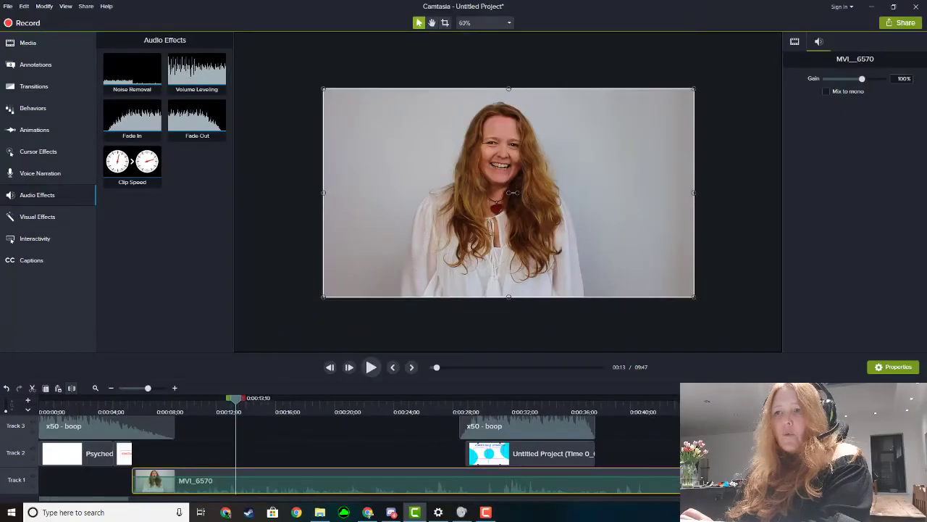
# Step: Trim MVI_6570 to end at about 13 seconds, place the end-screen still and copied music right after it on Tracks 1 and 2, and play the result
pyautogui.press('s')
pyautogui.press('Delete')
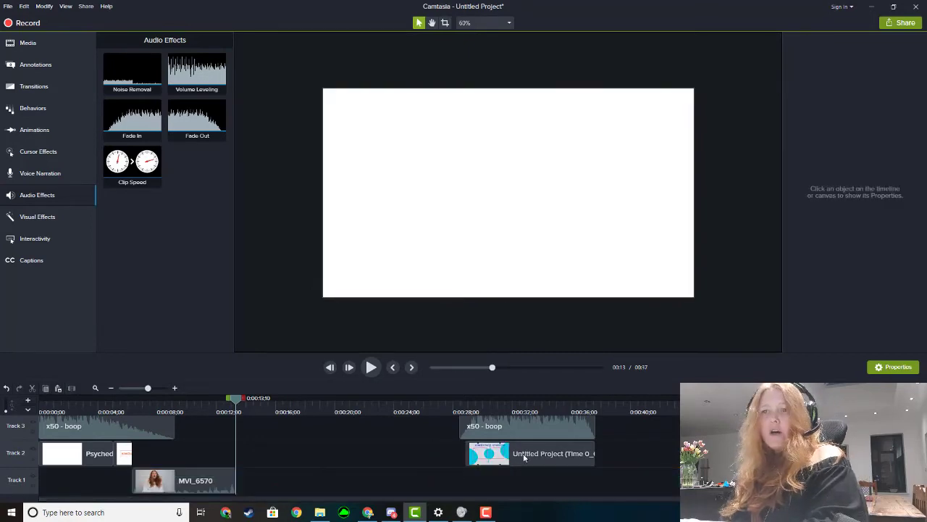
pyautogui.moveTo(525, 458); pyautogui.dragTo(296, 481)
pyautogui.click(518, 427)
pyautogui.moveTo(518, 428); pyautogui.dragTo(287, 455)
pyautogui.click(371, 367)
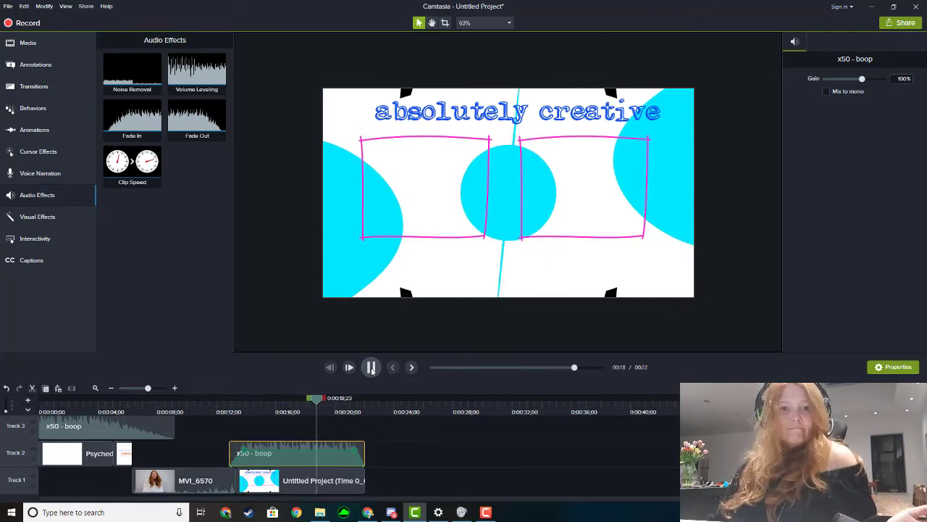
pyautogui.click(371, 368)
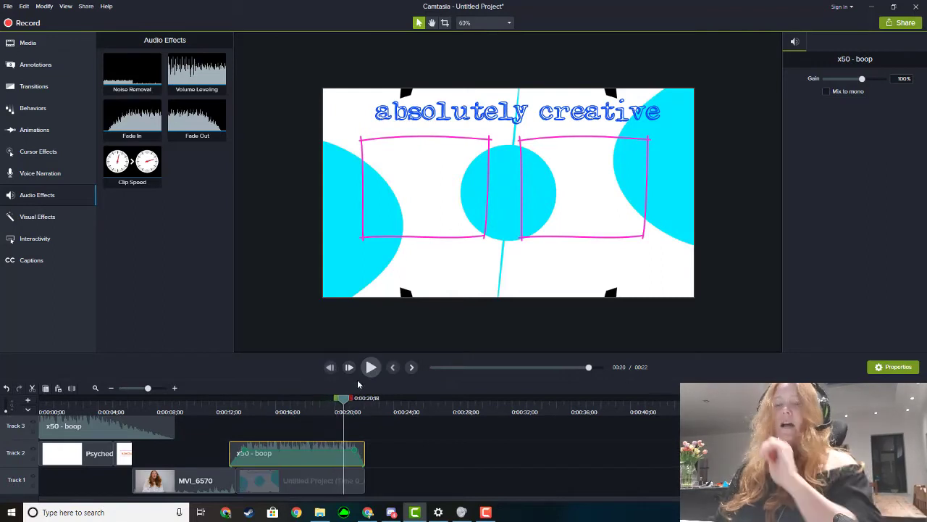
# Step: Remove the MVI_6570 clip from Track 1, with the end-screen still back on Track 2 and its music on Track 3
pyautogui.click(204, 484)
pyautogui.hotkey('ctrl', 'z')
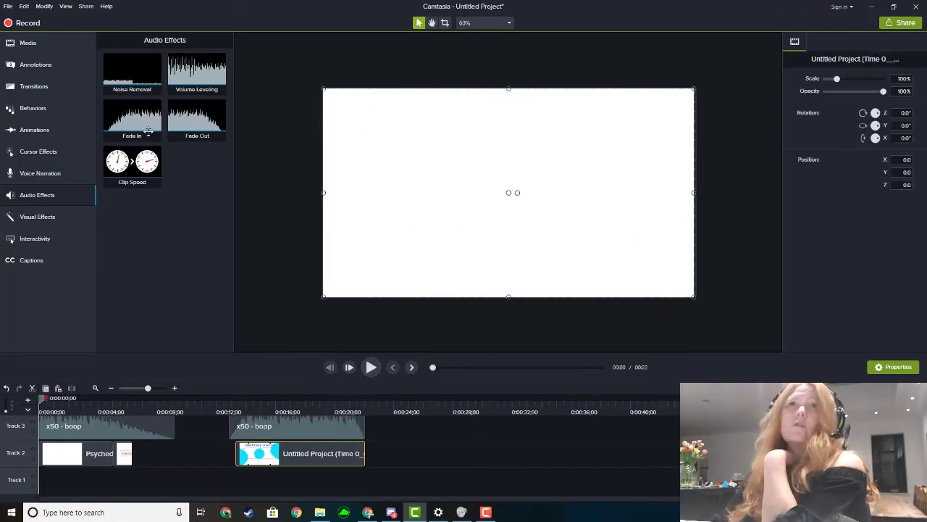
# Step: Produce the project as a video without the controller or a watermark, and close the finished video's playback and the production wizard
pyautogui.click(86, 5)
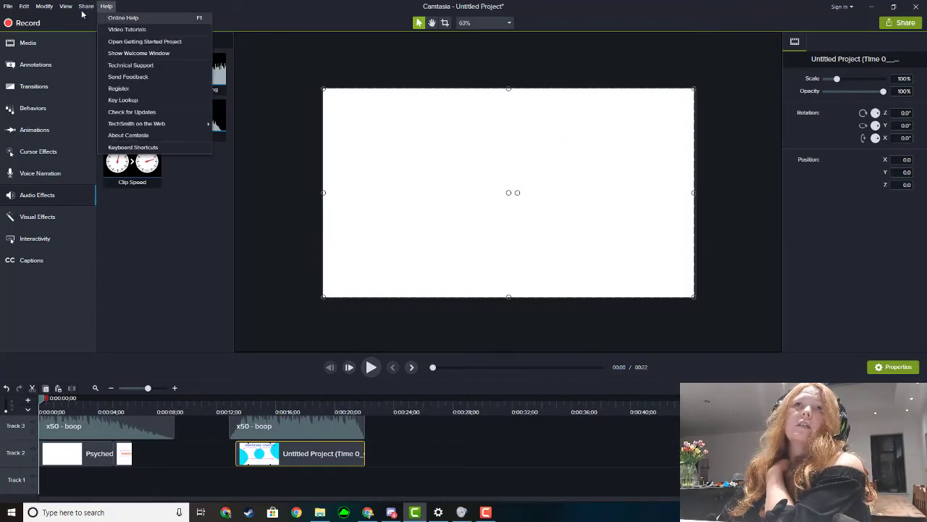
pyautogui.click(89, 21)
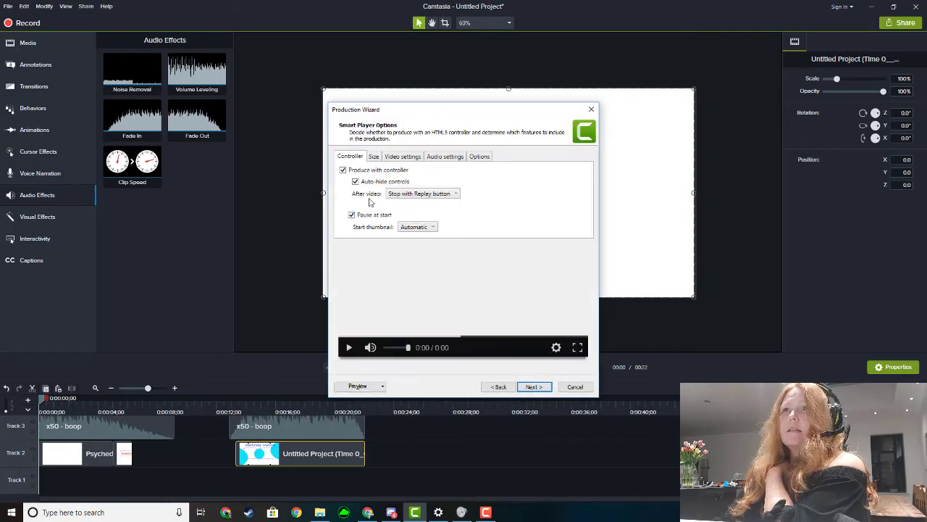
pyautogui.click(343, 171)
pyautogui.click(544, 387)
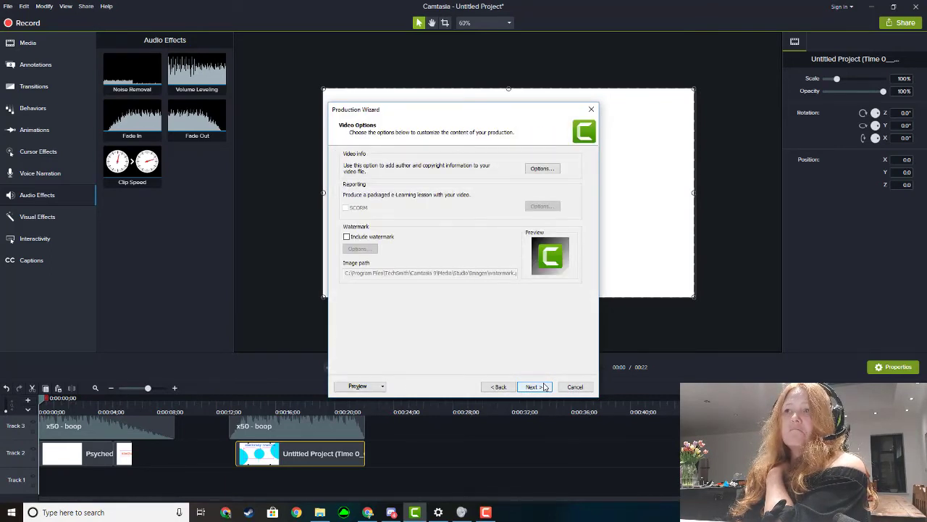
pyautogui.click(543, 386)
pyautogui.click(534, 386)
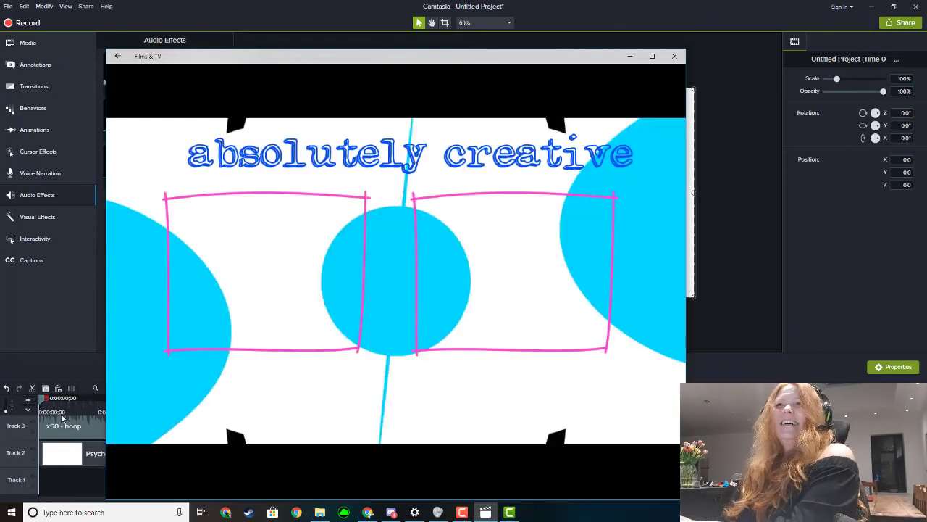
pyautogui.click(99, 353)
pyautogui.click(534, 387)
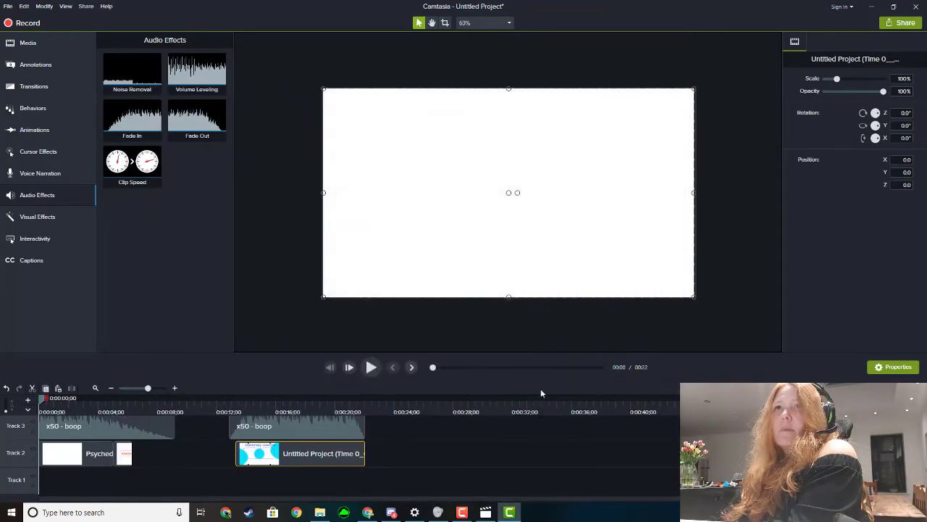
# Step: View the intro title at about 2 seconds and return the playhead to the start of the timeline
pyautogui.click(72, 408)
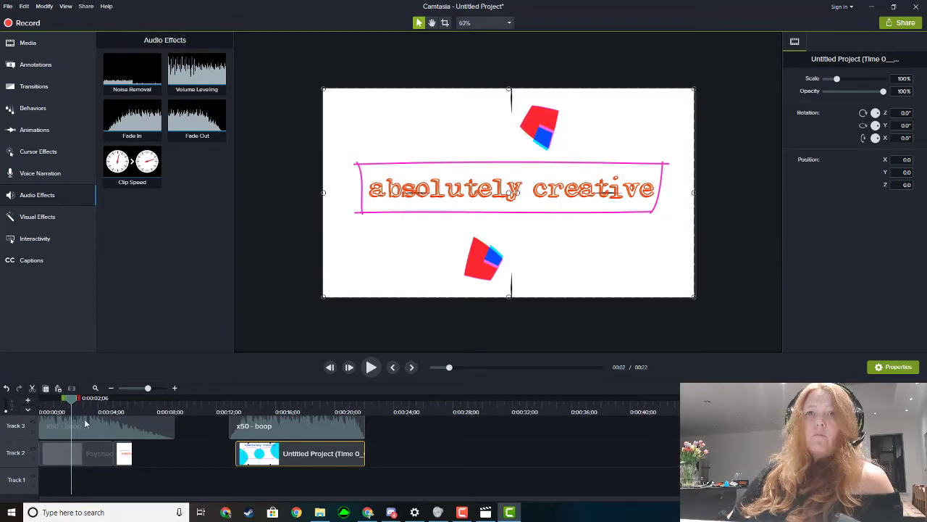
pyautogui.moveTo(72, 400); pyautogui.dragTo(2, 402)
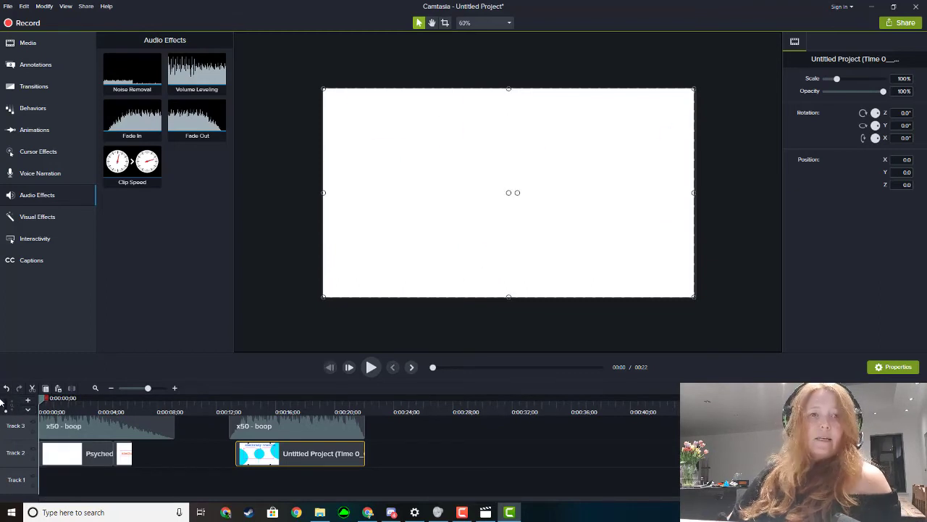